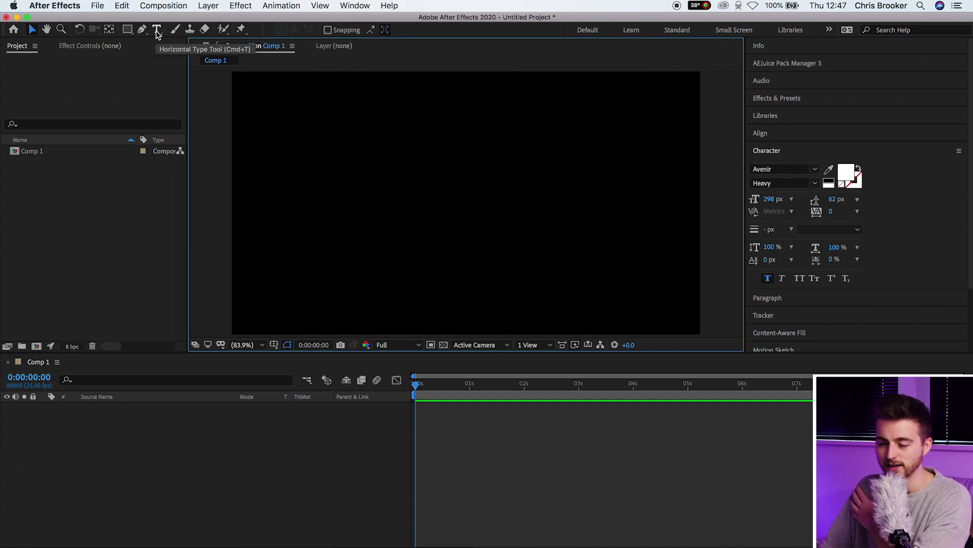
- Switch to the Horizontal Type tool in the empty black Comp 1
click(157, 30)
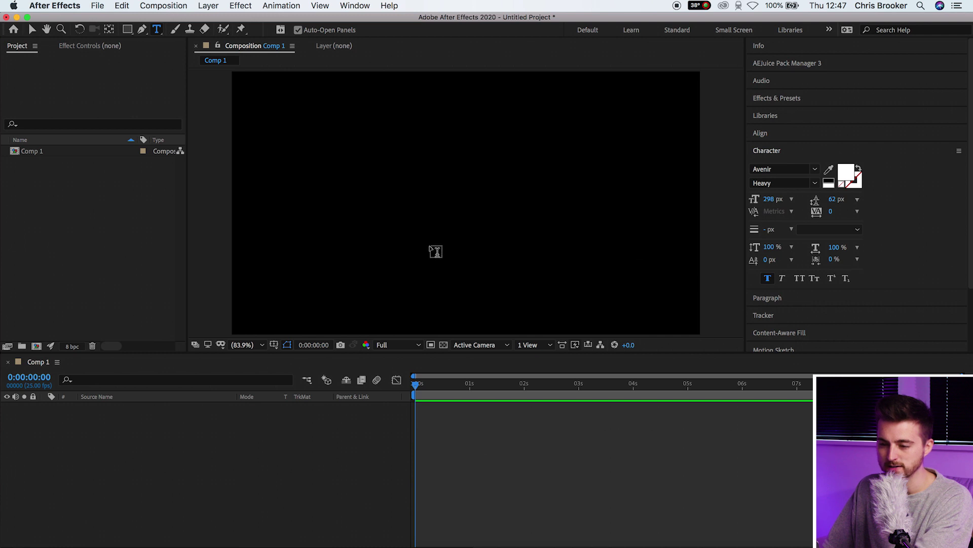
- Type BROOKER as a new text layer and move it to the comp centre
click(381, 201)
text(BROOKE)
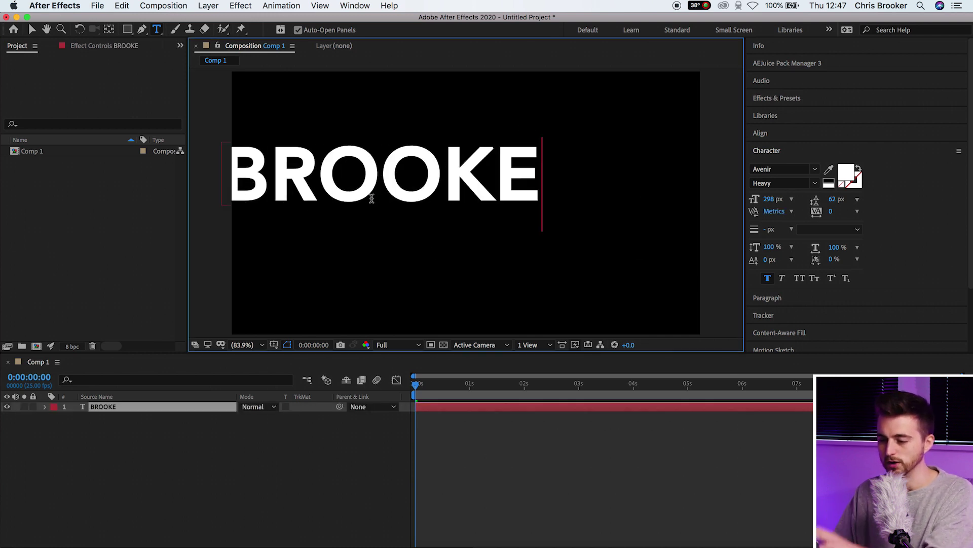
text(RR)
key(BackSpace)
key(Escape)
key(v)
drag(386, 182, 473, 199)
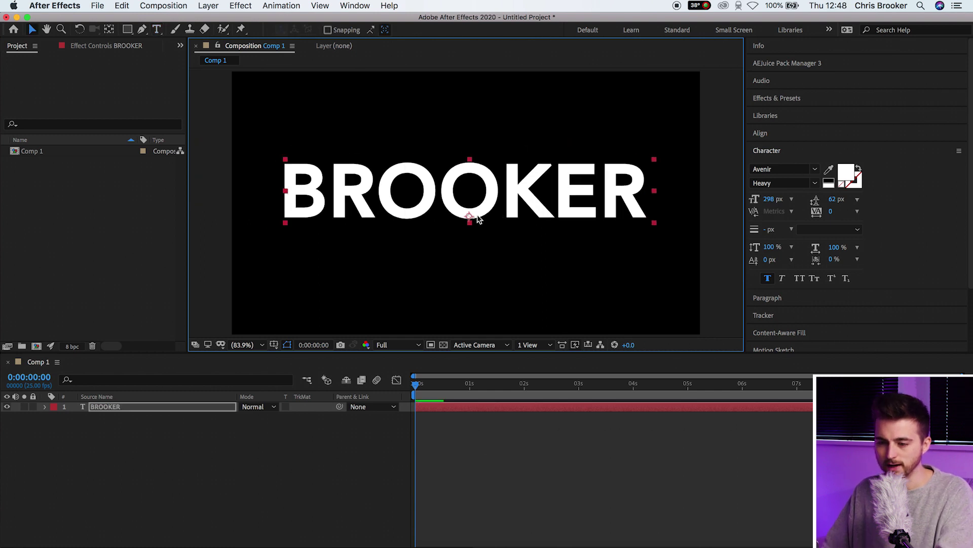
- Set the BROOKER text fill to white and the font size to 267 px
click(845, 175)
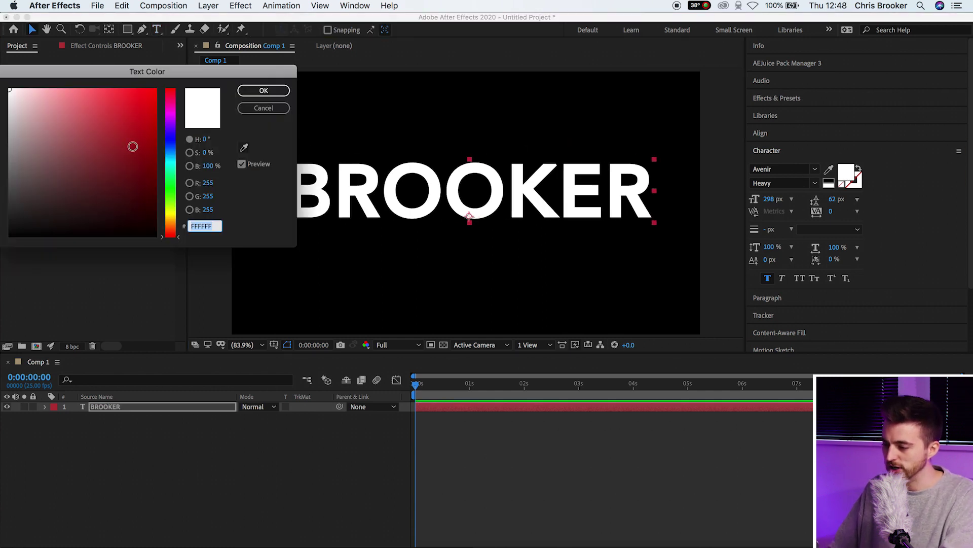
drag(132, 147, 9, 89)
click(263, 91)
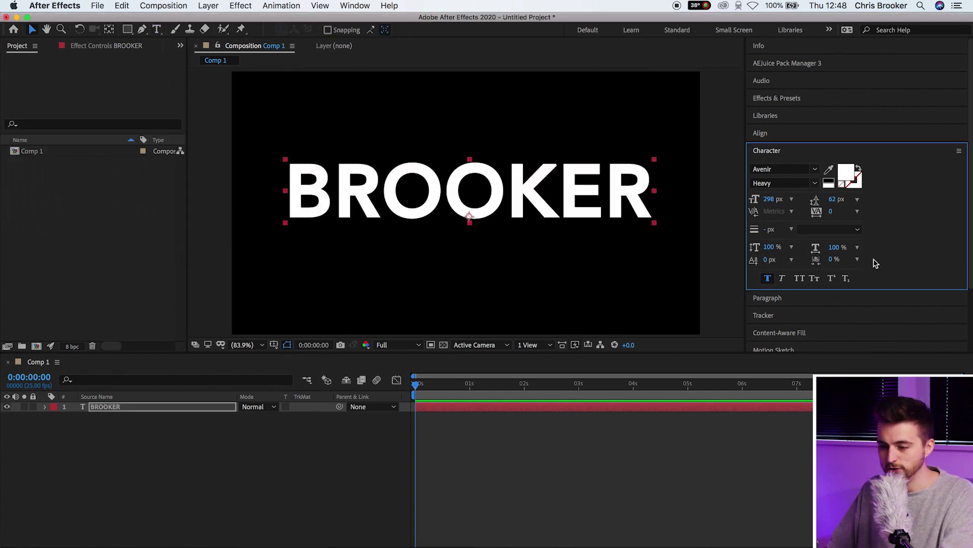
drag(774, 206, 755, 200)
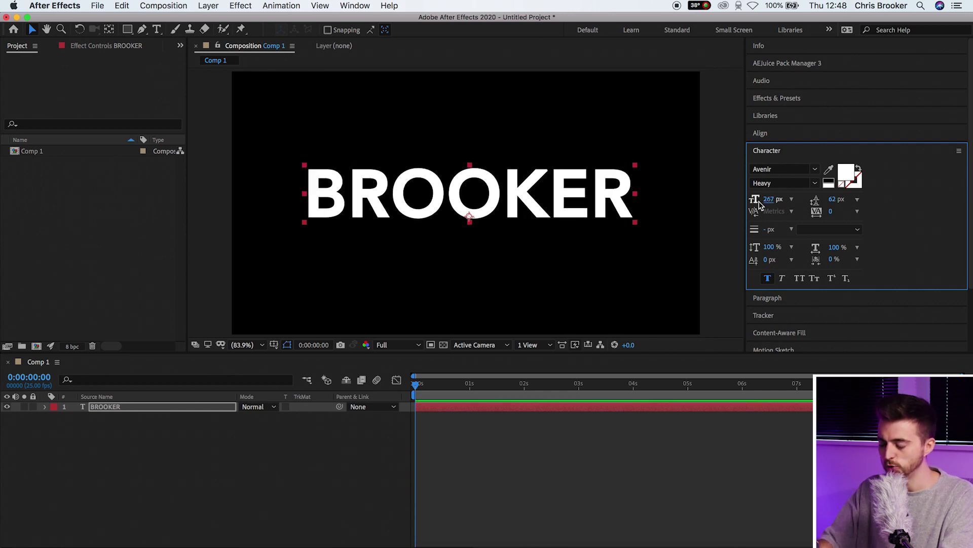
- Show a proportional grid in the viewer and nudge BROOKER slightly left and down
click(274, 344)
click(305, 363)
drag(513, 192, 508, 201)
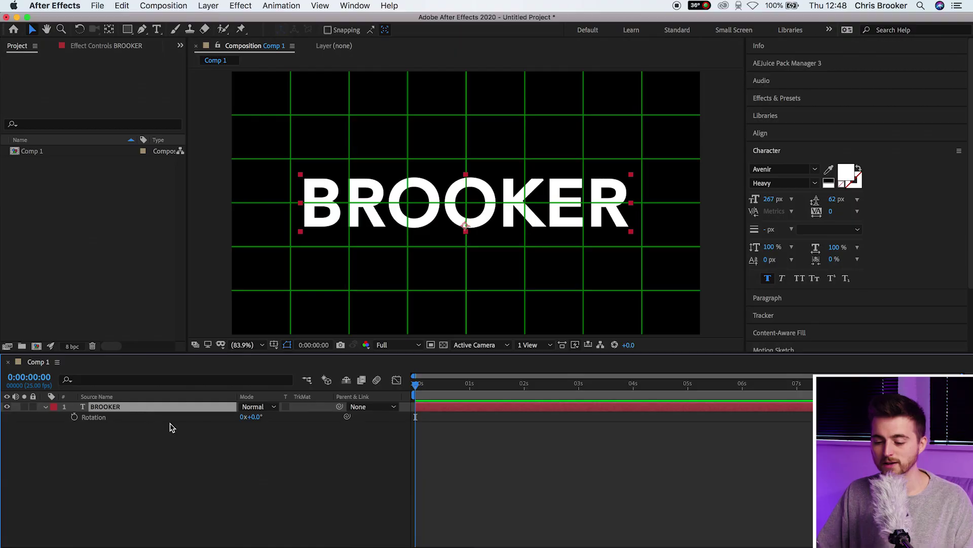
- Test-tilt BROOKER's Rotation to 60°, then return it to 0x+0.0°
mouse_move(252, 417)
mouse_down()
mouse_move(286, 415)
mouse_move(245, 416)
mouse_move(258, 417)
mouse_up()
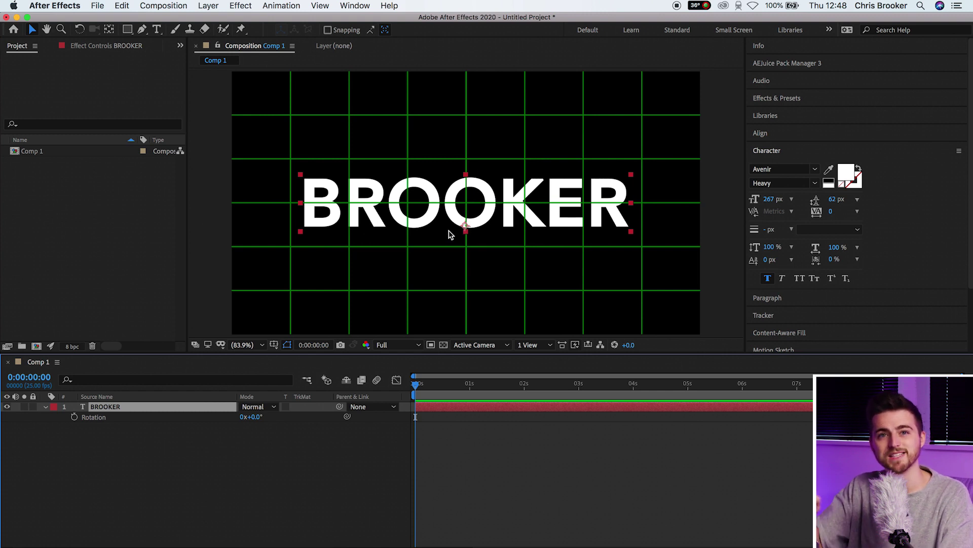
scroll(449, 234, up, 1)
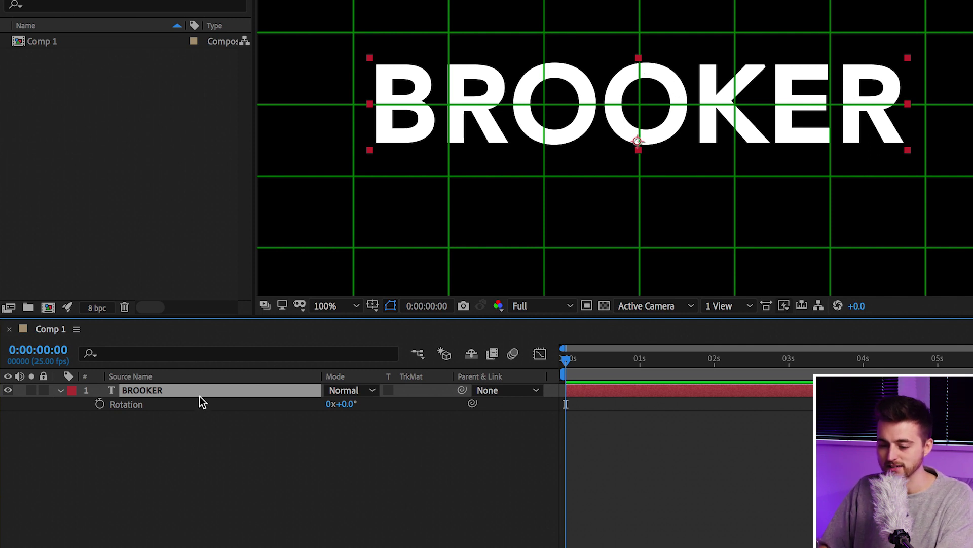
- Raise BROOKER's anchor point to the text's top edge, Anchor Point Y -203
key(a)
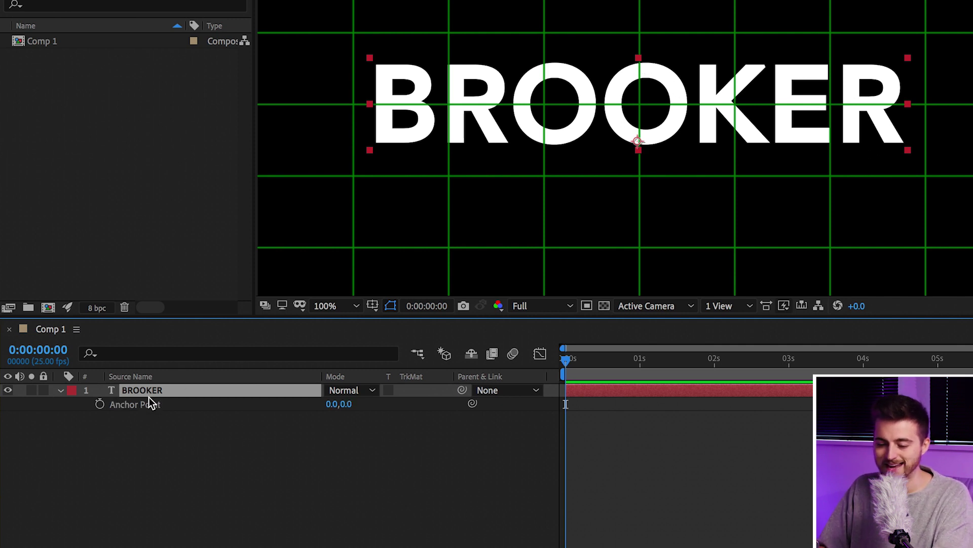
click(62, 391)
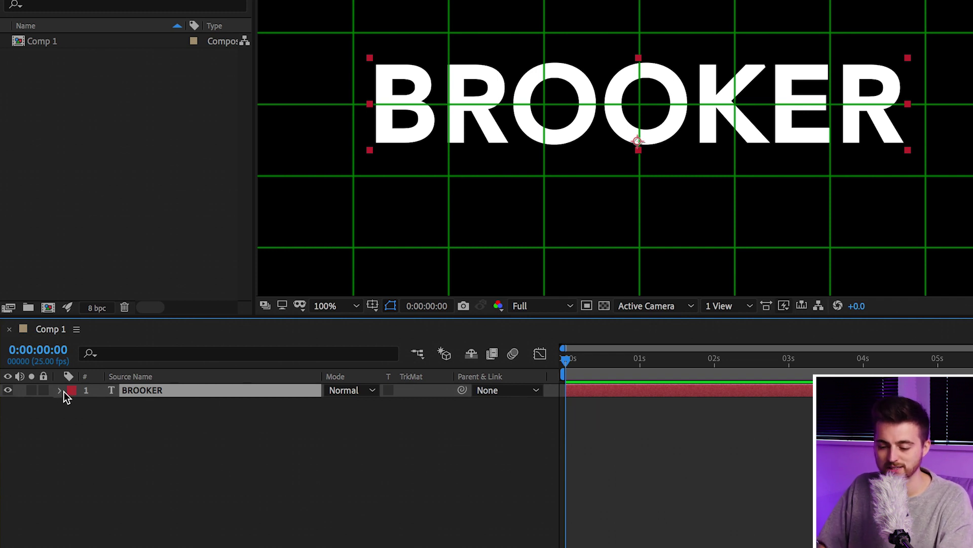
click(63, 391)
click(75, 419)
click(73, 418)
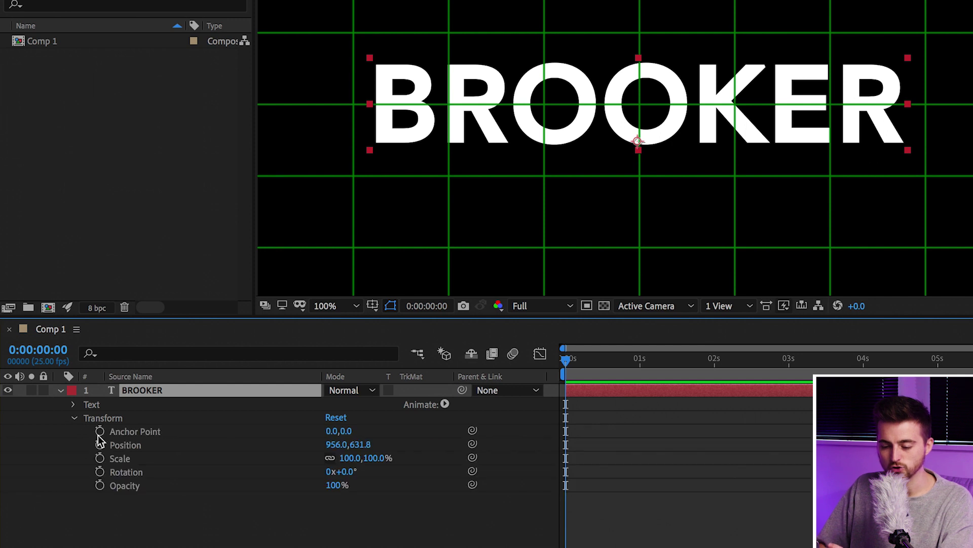
click(130, 432)
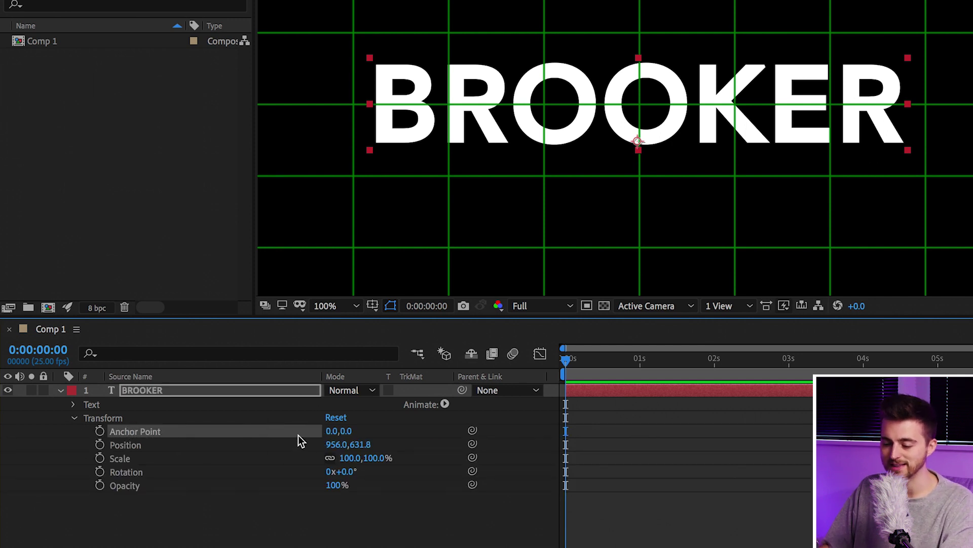
drag(359, 432, 158, 461)
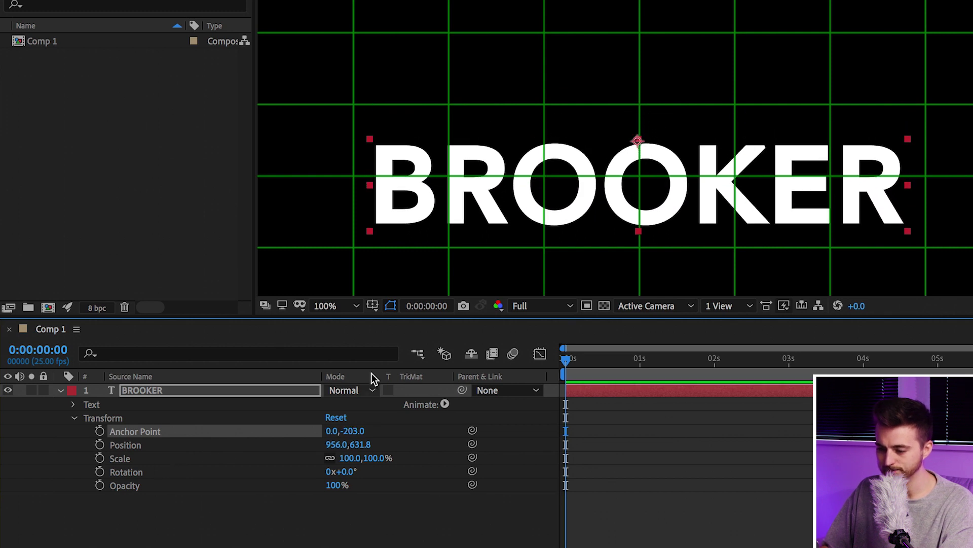
- Move the text back to Position 964.0,429.8 and reset its Rotation to 0
drag(651, 193, 655, 117)
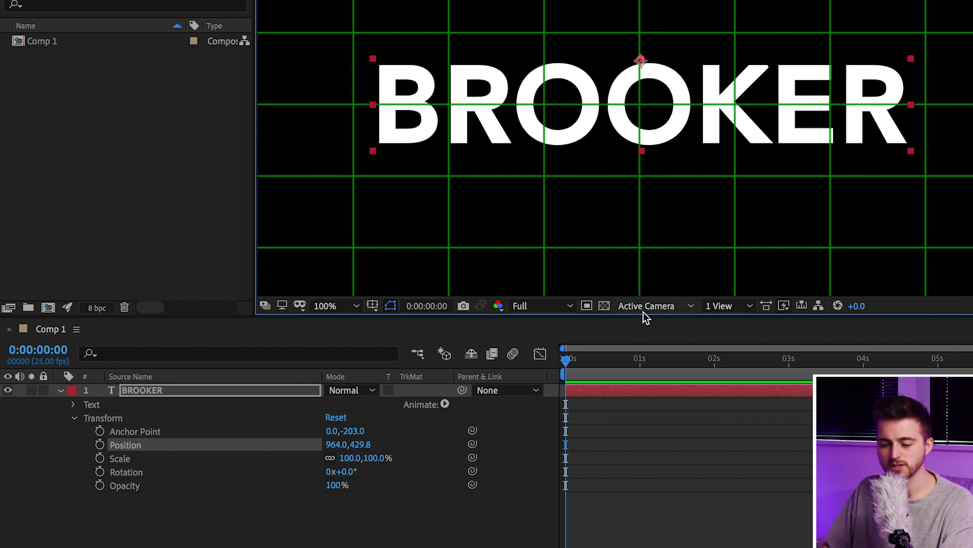
mouse_move(350, 477)
mouse_down()
mouse_move(365, 472)
mouse_move(335, 471)
mouse_up()
click(340, 471)
text(0)
key(Return)
click(60, 390)
key(shift+slash)
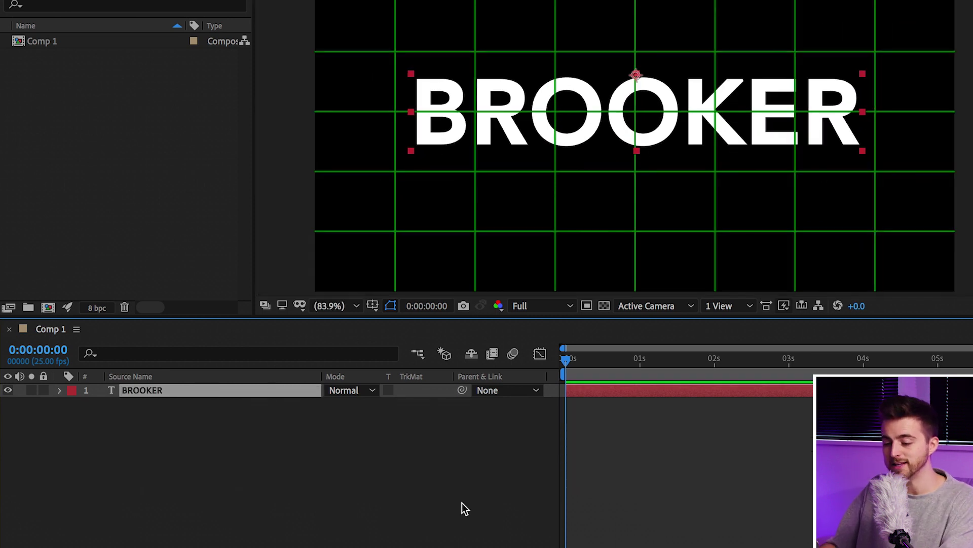
click(462, 503)
key(F4)
- Make BROOKER a 3D layer and expand its Transform properties
click(235, 395)
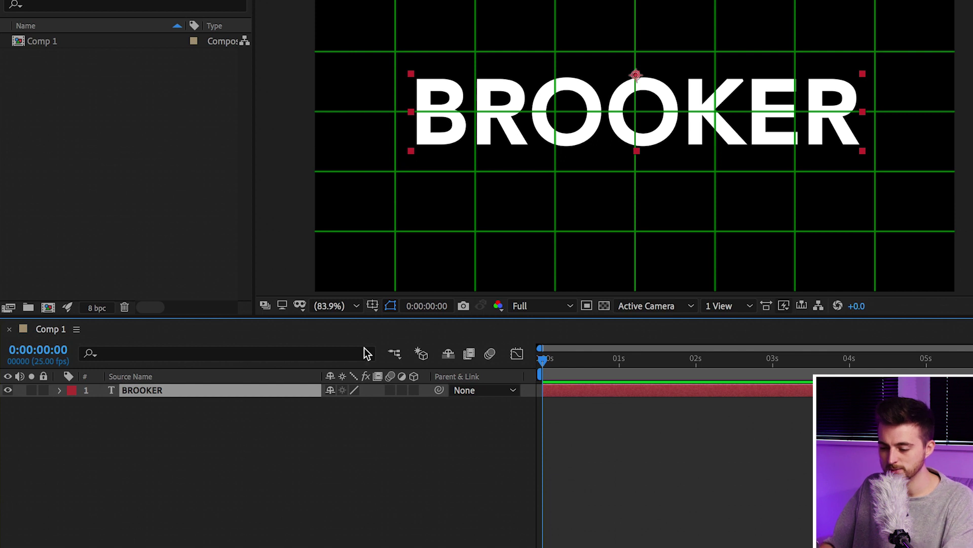
click(414, 391)
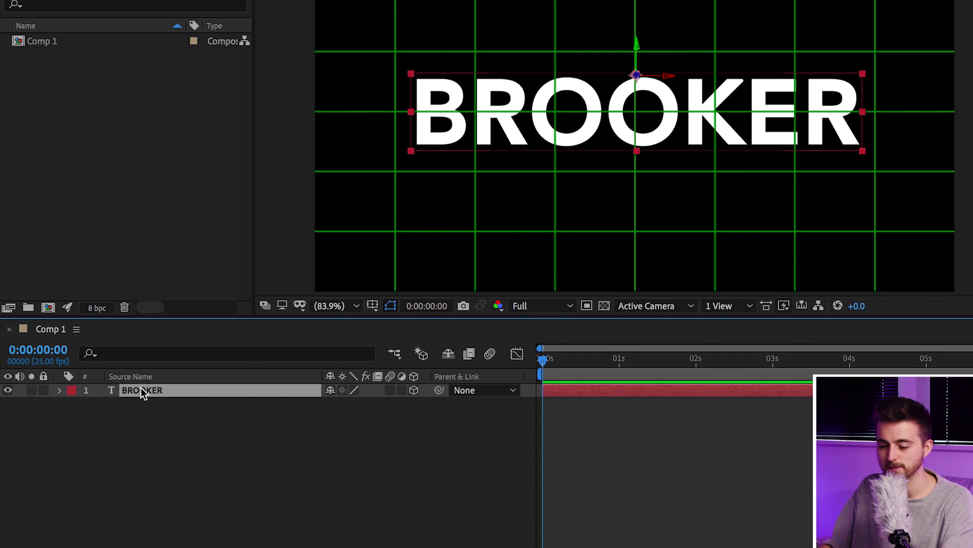
click(60, 390)
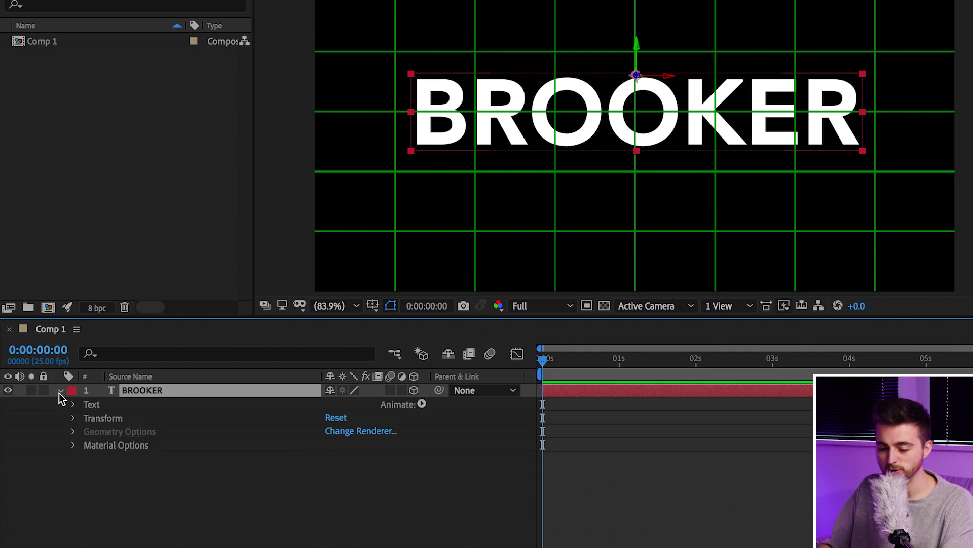
click(73, 417)
- Tip BROOKER back to 92° X Rotation so it folds nearly edge-on
click(134, 472)
click(139, 486)
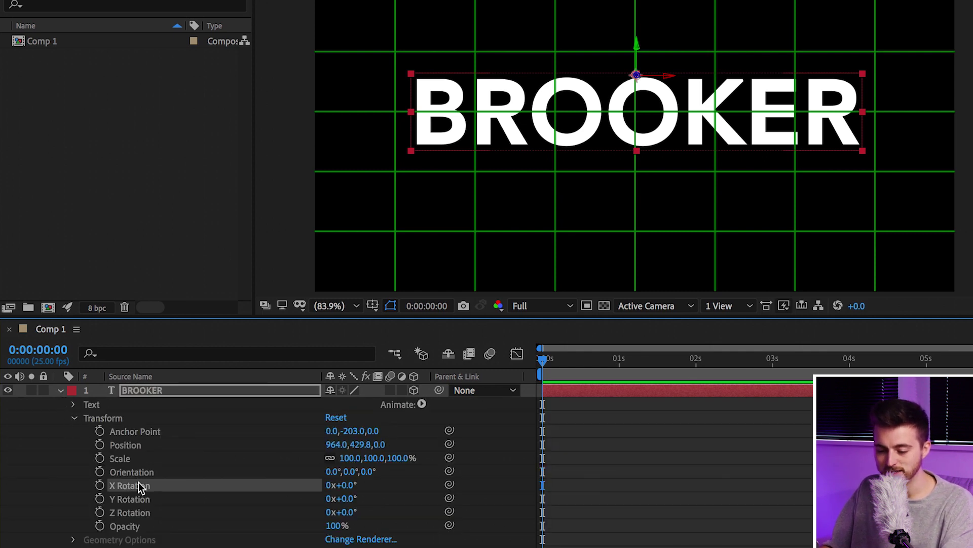
click(147, 500)
click(137, 525)
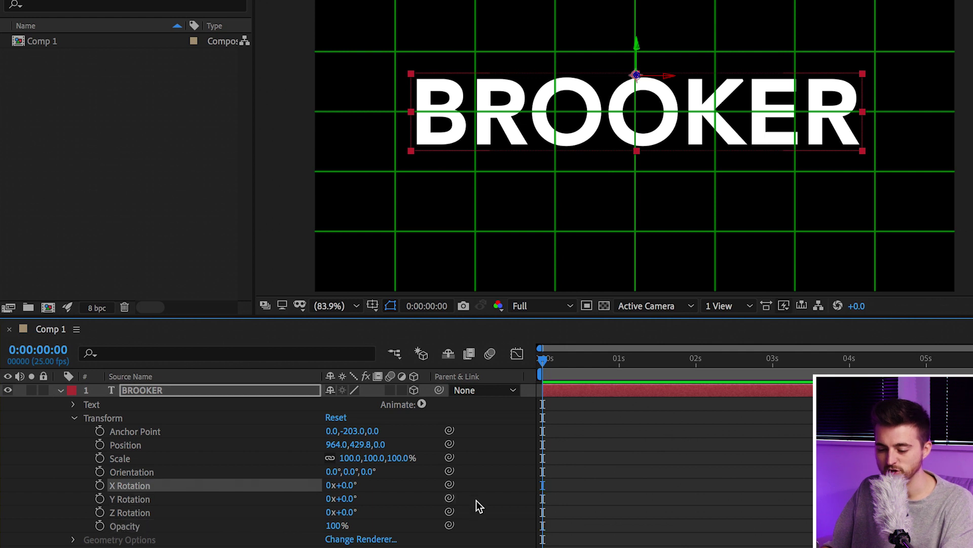
drag(344, 485, 335, 517)
key(ctrl+z)
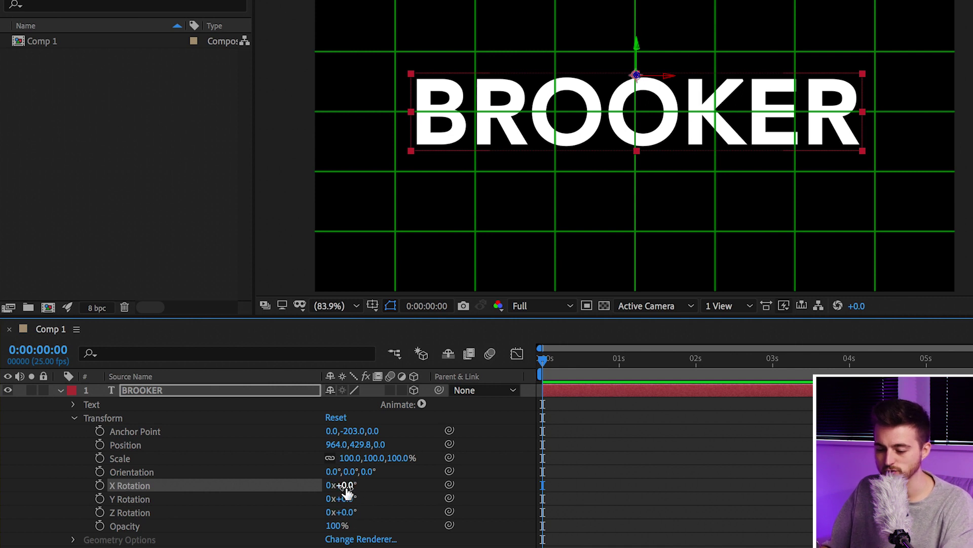
drag(346, 488, 415, 481)
- Keyframe X Rotation from 92° at the start to -71° at frame 10, then preview
click(69, 487)
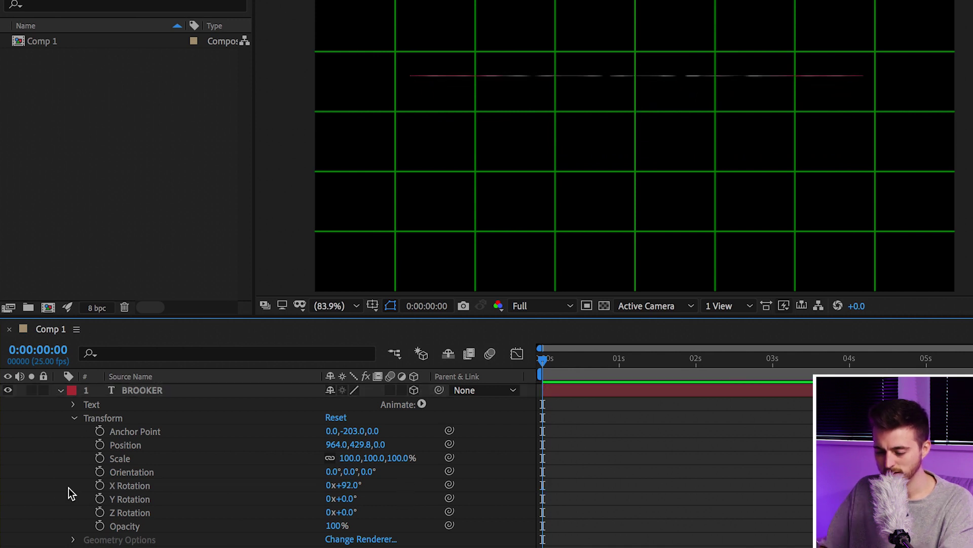
click(138, 488)
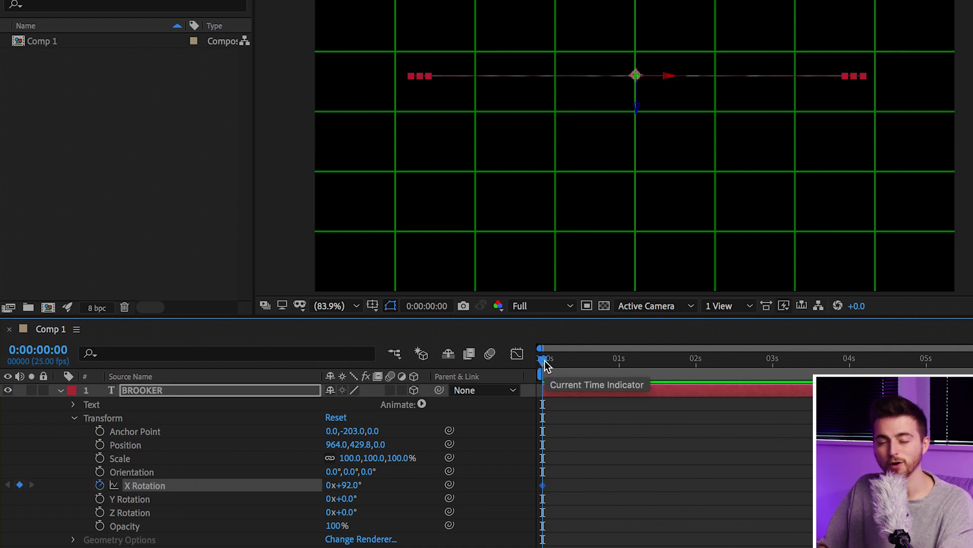
drag(547, 364, 574, 364)
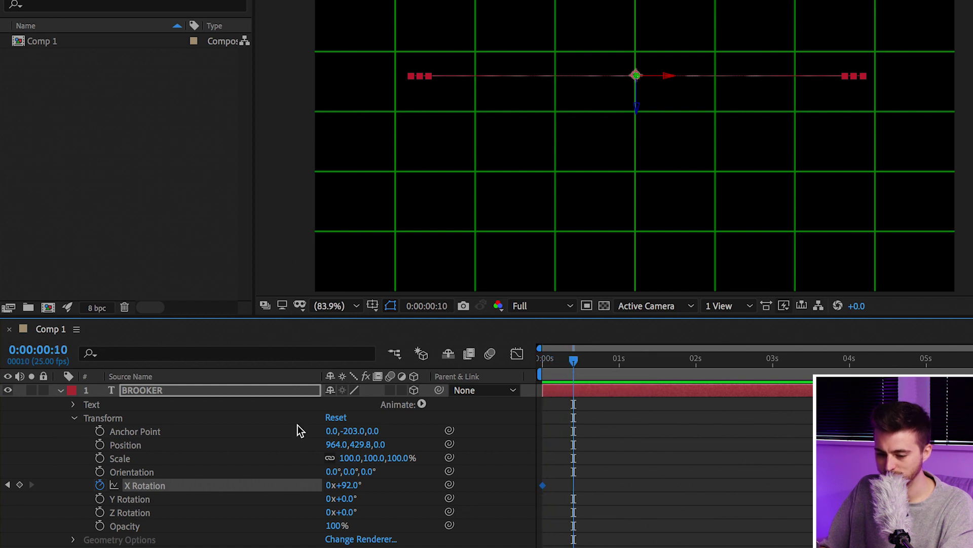
drag(358, 491, 240, 500)
drag(573, 360, 482, 362)
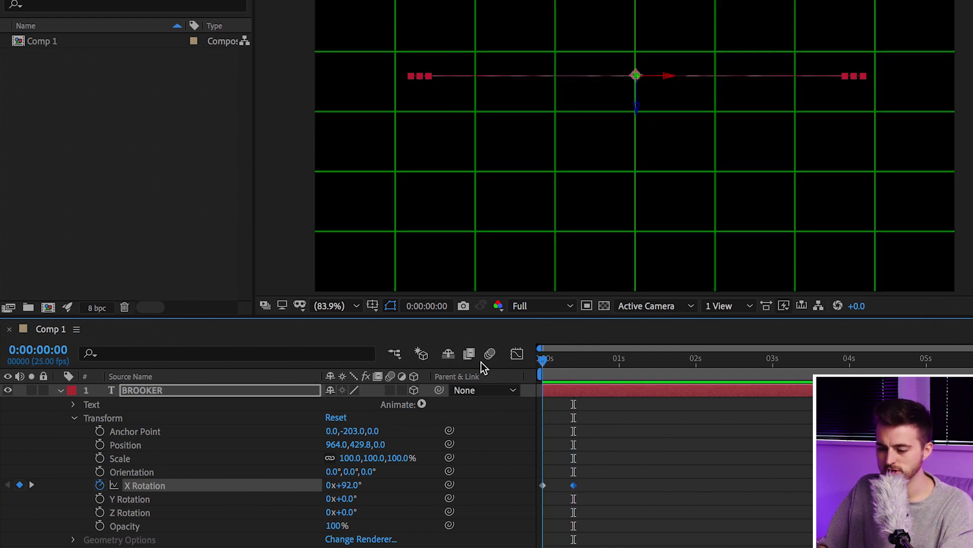
key(space)
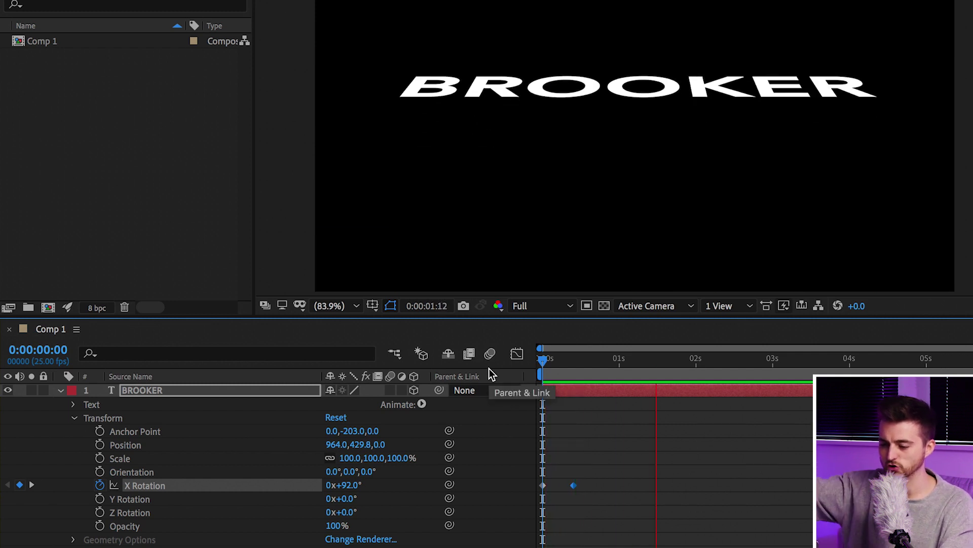
key(space)
- Paste a hold copy of the -71° keyframe a few frames later and preview
click(570, 487)
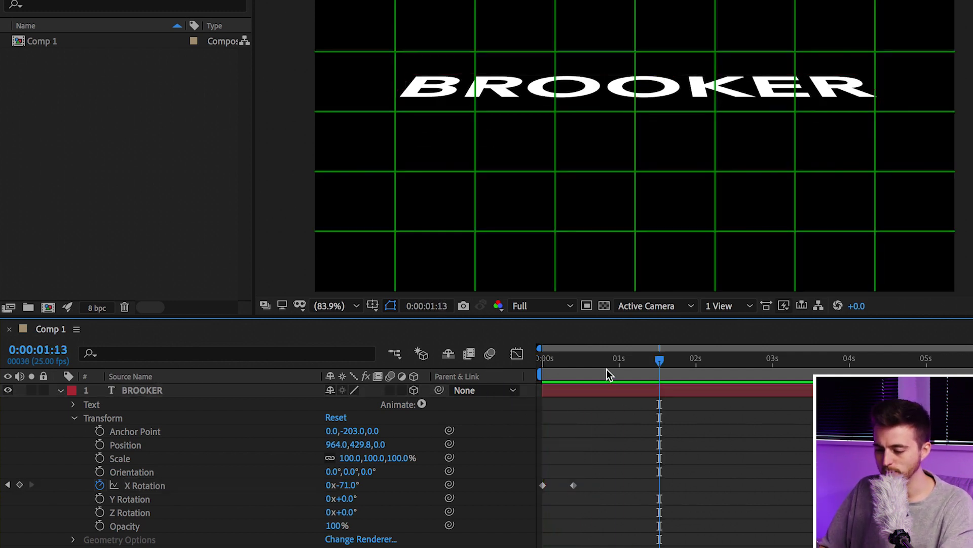
click(567, 364)
click(573, 485)
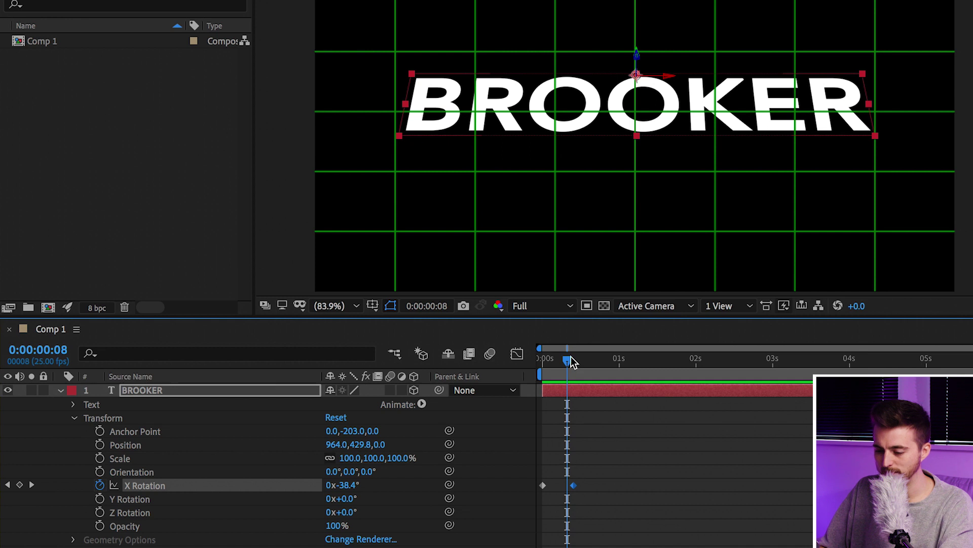
drag(571, 360, 588, 361)
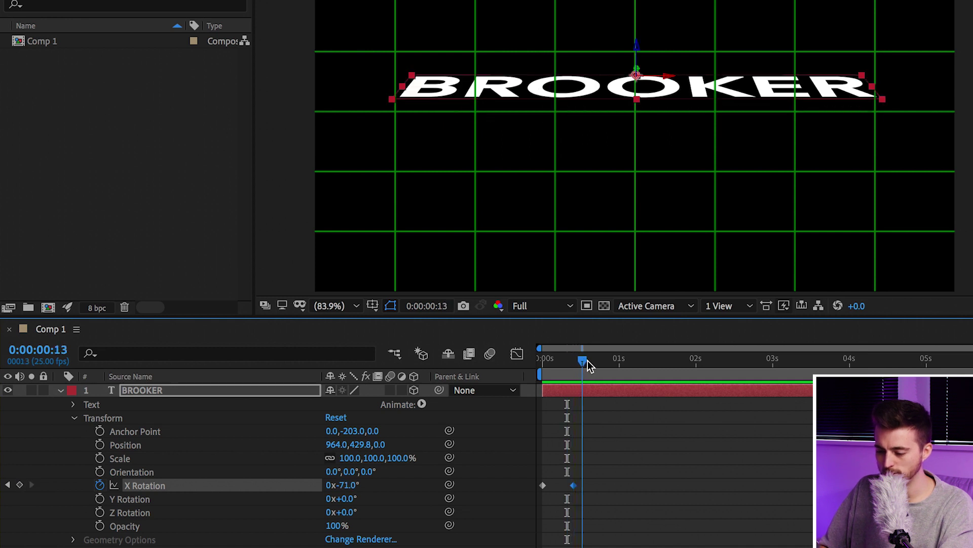
key(ctrl+v)
key(Home)
key(space)
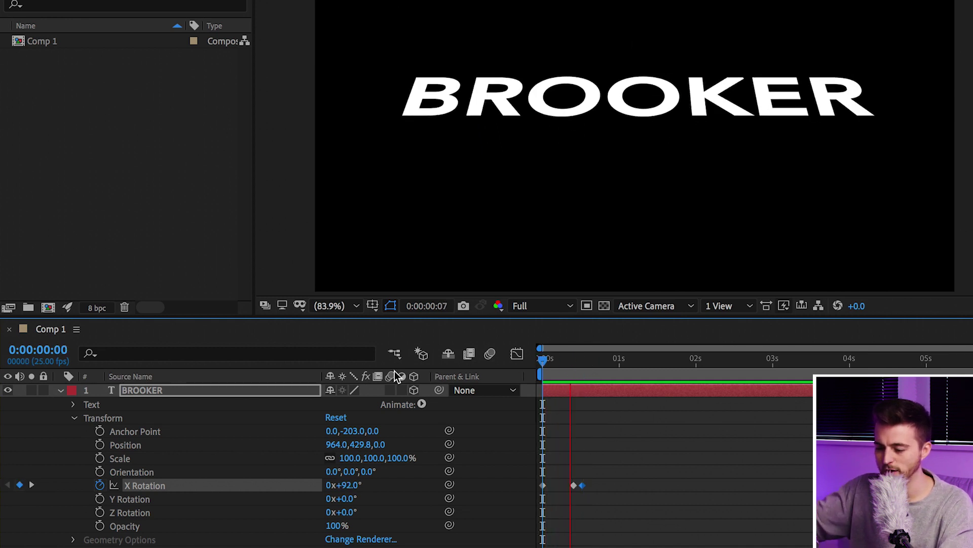
key(space)
- Keyframe X Rotation at +37° at 1:02 and -32° at 2:00, then preview
drag(589, 363, 623, 366)
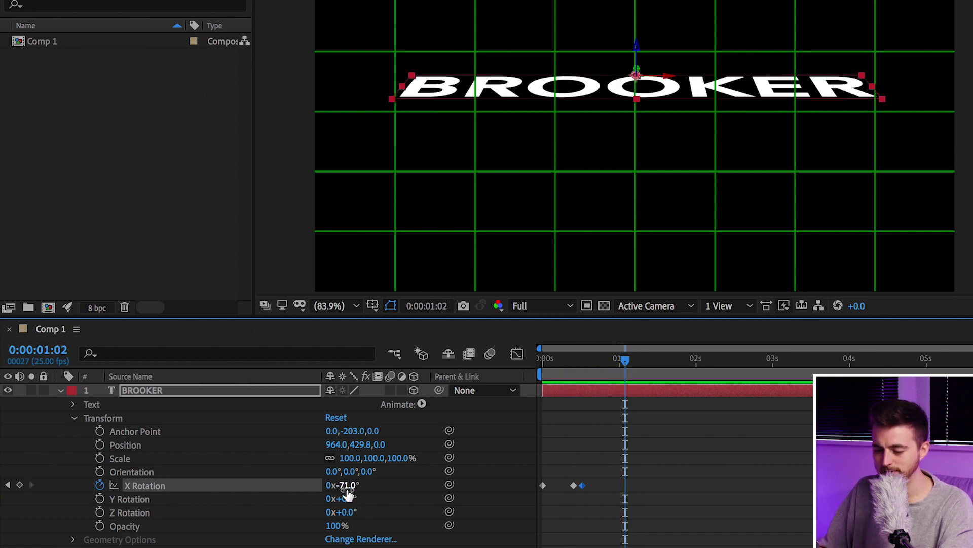
drag(348, 494, 435, 487)
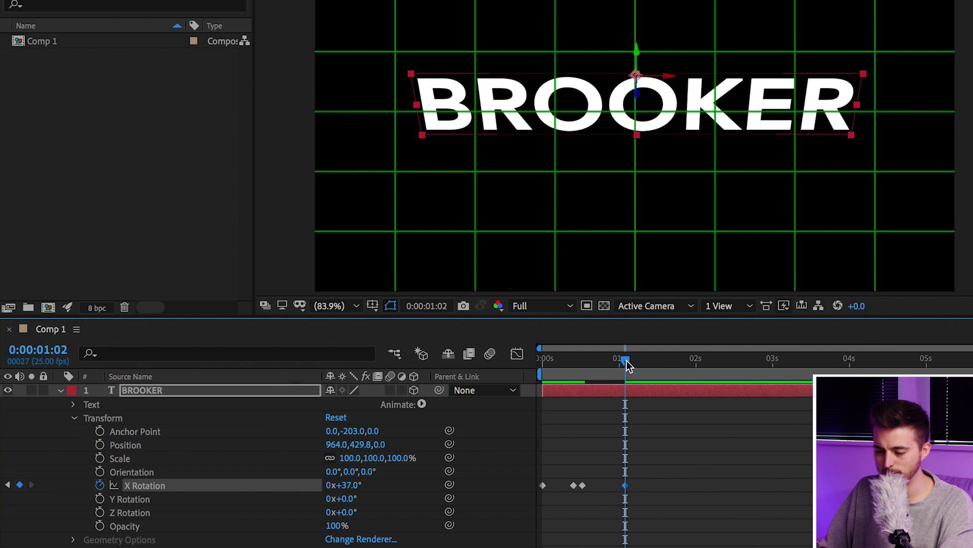
drag(627, 361, 635, 363)
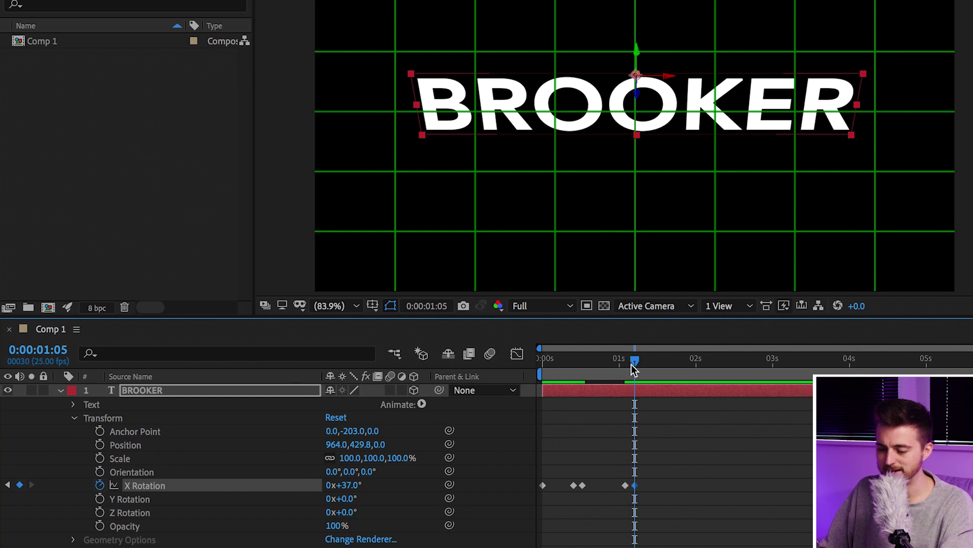
drag(689, 370, 695, 373)
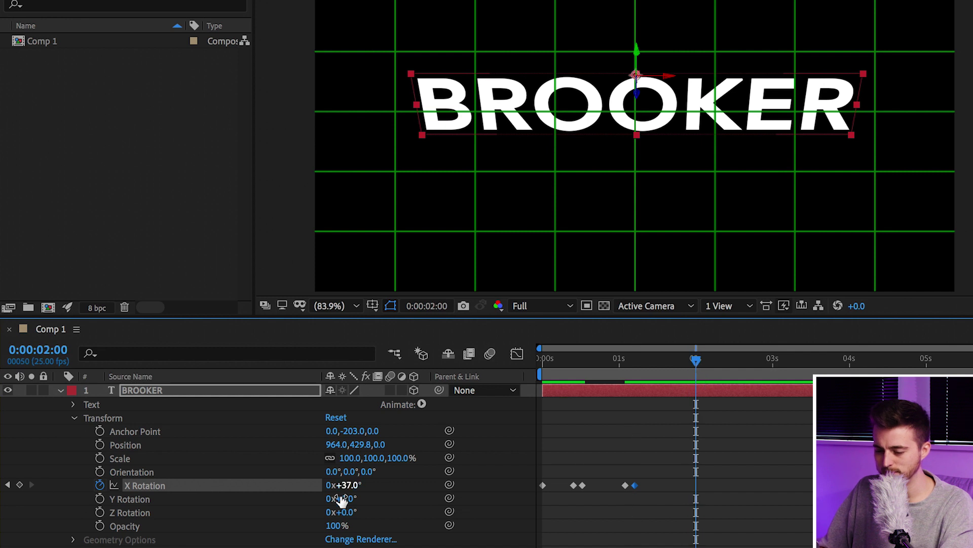
drag(351, 490, 302, 496)
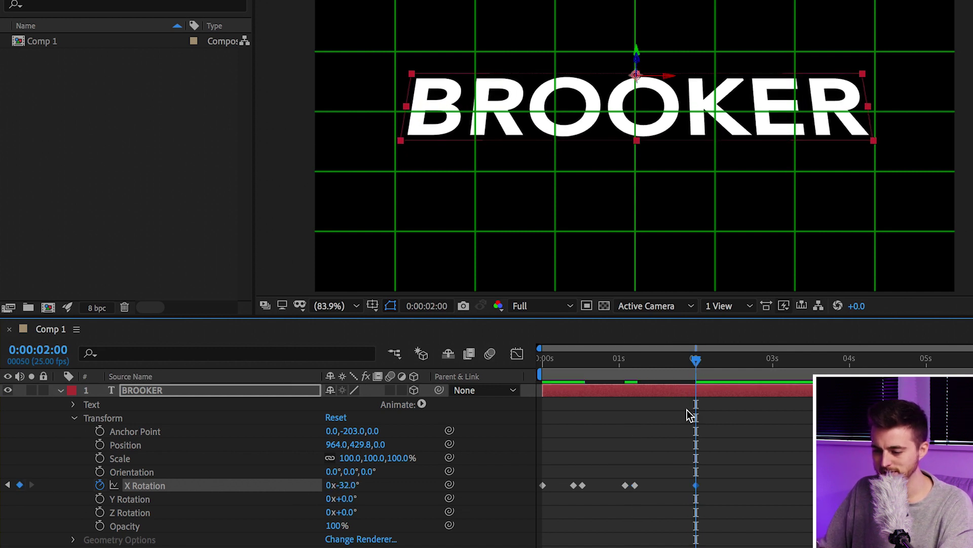
key(Home)
key(space)
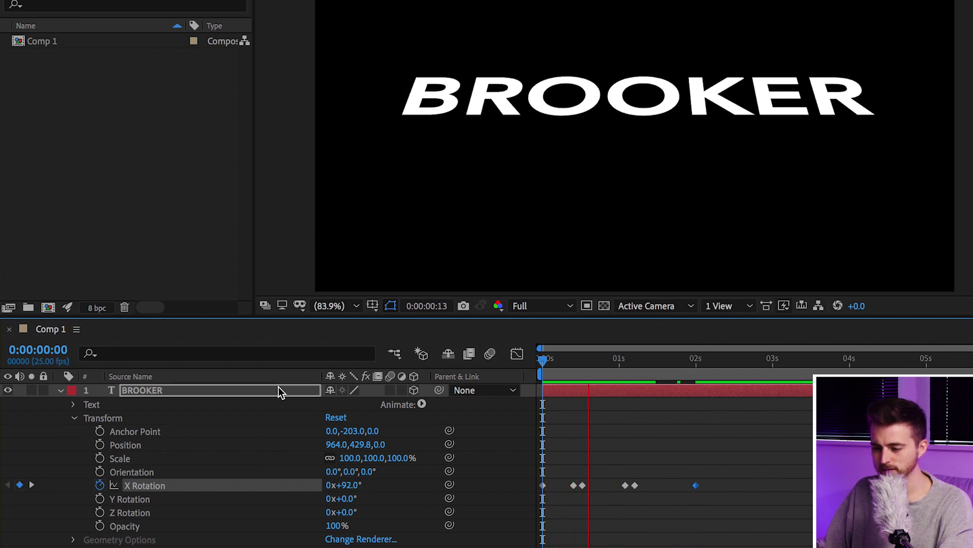
key(space)
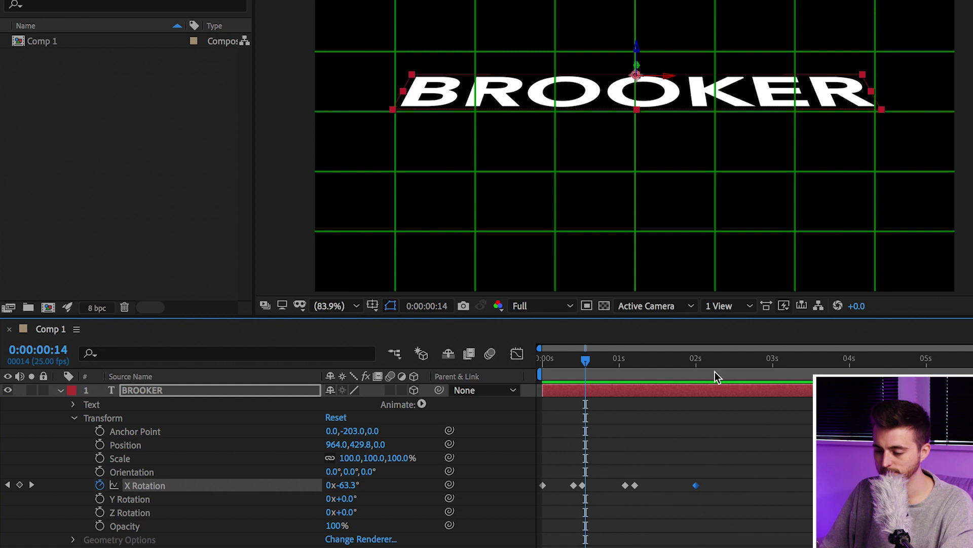
click(701, 361)
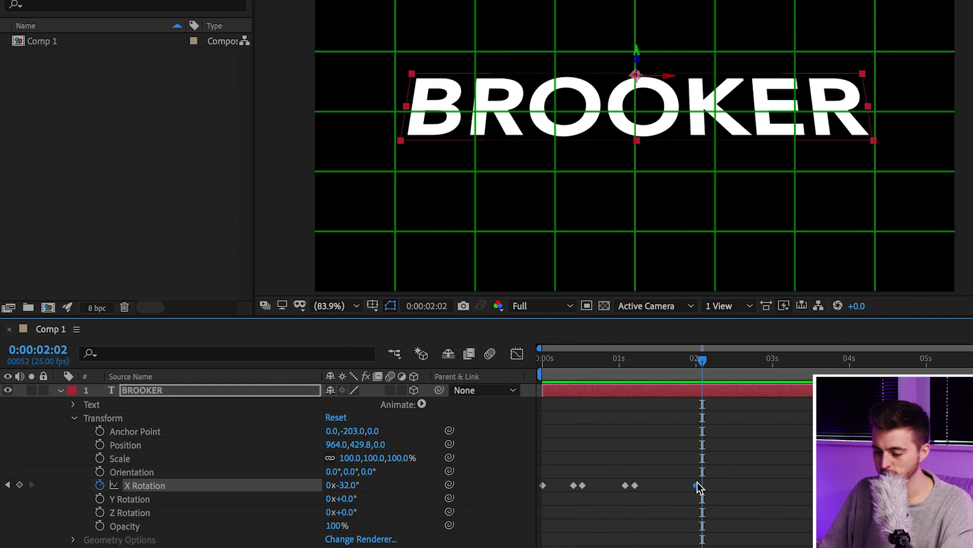
- Hold the -32° pose two frames later and swing back slightly positive near three seconds
key(ctrl+c)
key(ctrl+v)
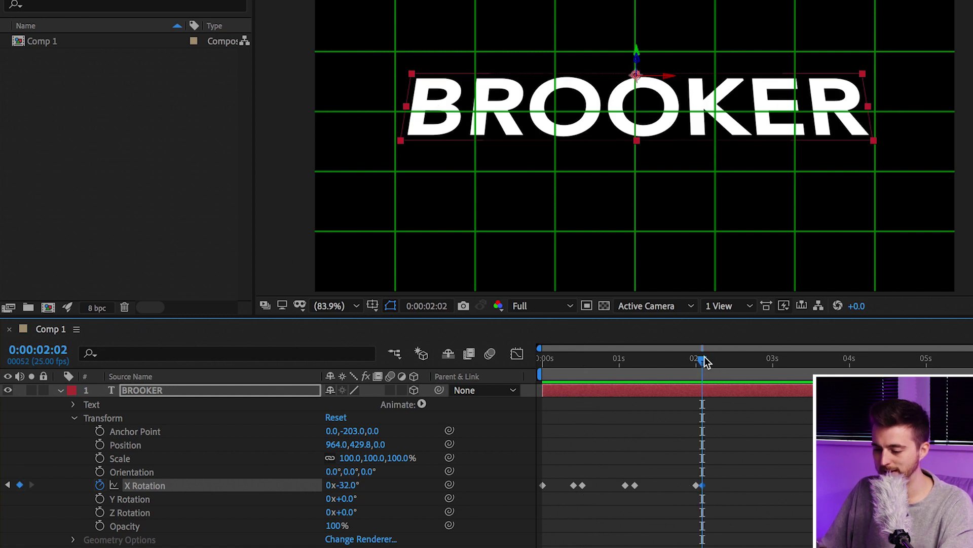
drag(706, 361, 774, 369)
drag(355, 485, 411, 496)
drag(779, 368, 836, 361)
key(ctrl+v)
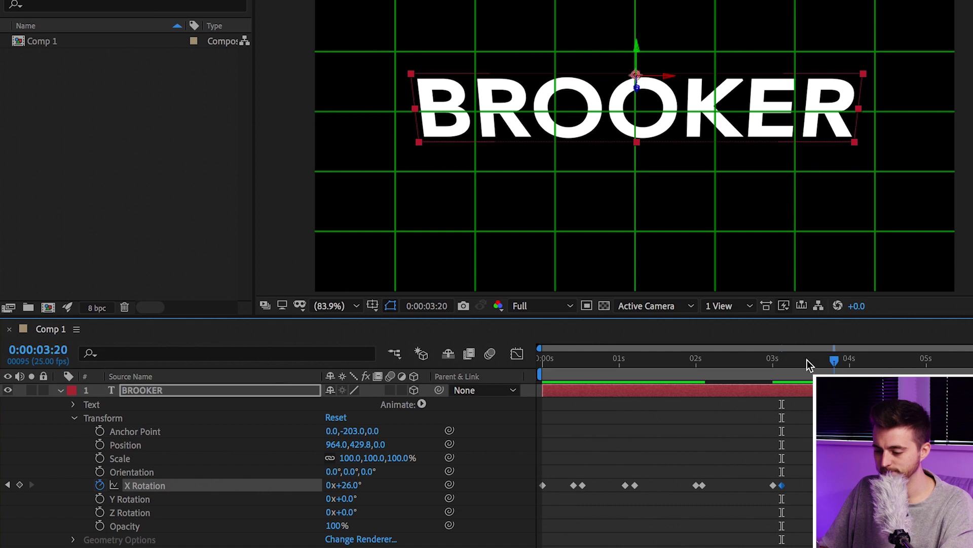
- Set the X Rotation keyframe at 3:20 to -10°
click(350, 485)
text(-10)
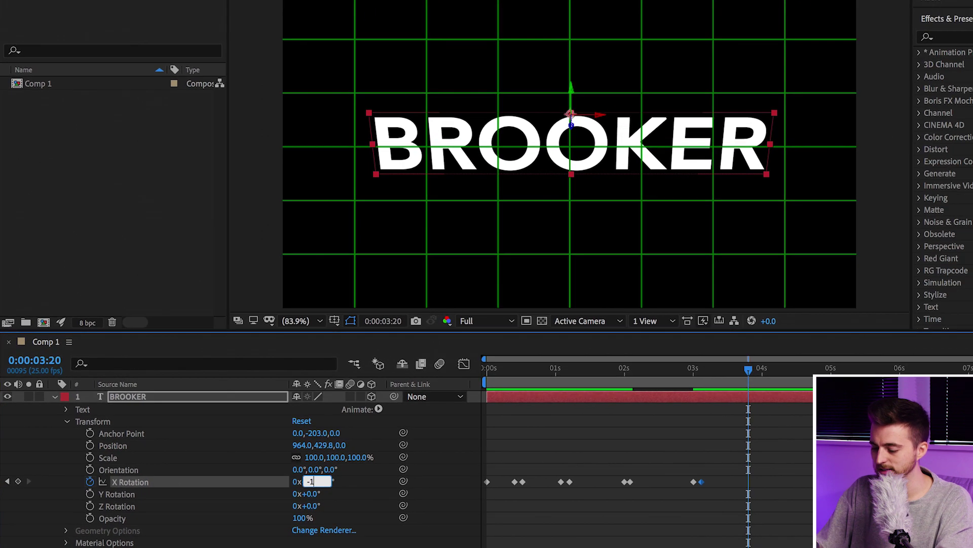
key(Return)
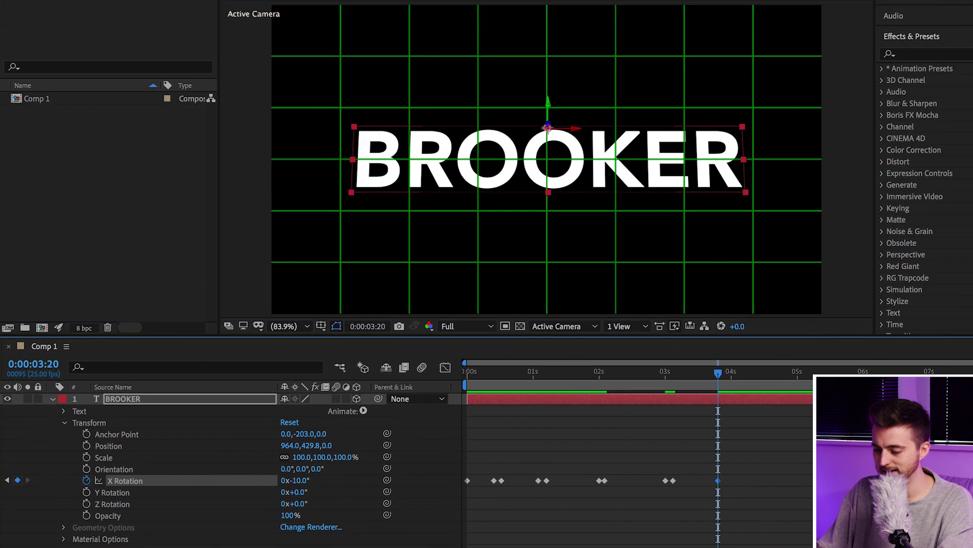
click(754, 375)
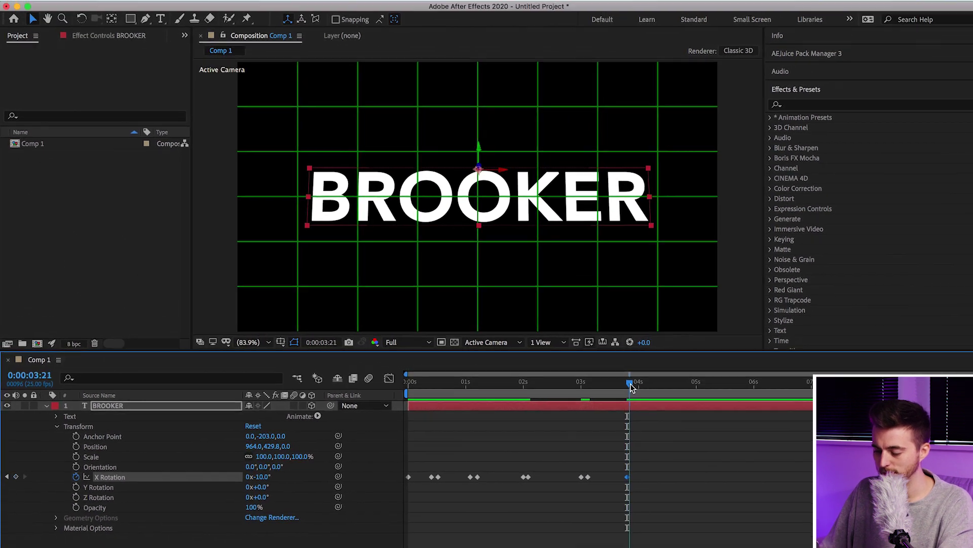
- Add a -5° X Rotation keyframe at 4:21 and a final keyframe at 5:08
drag(631, 388, 637, 387)
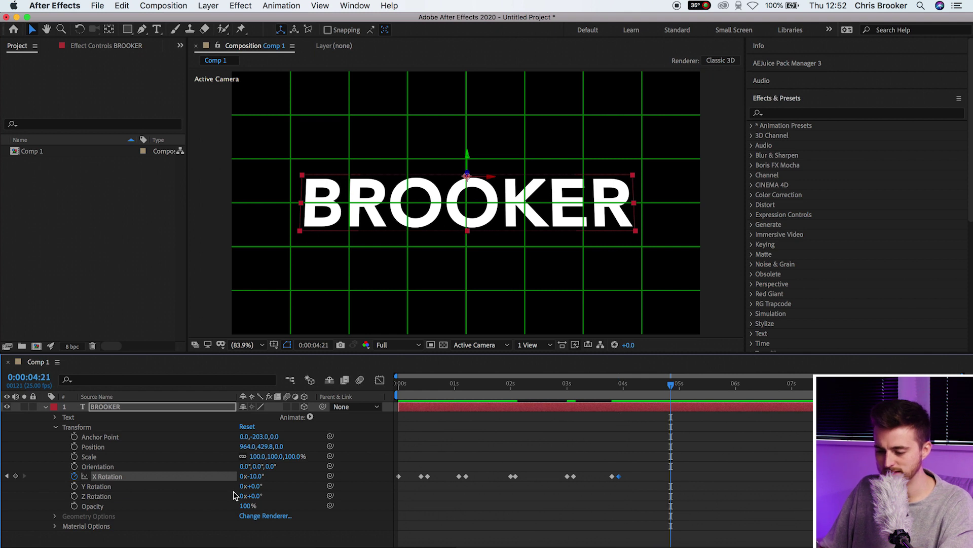
click(254, 475)
text(-5)
key(Return)
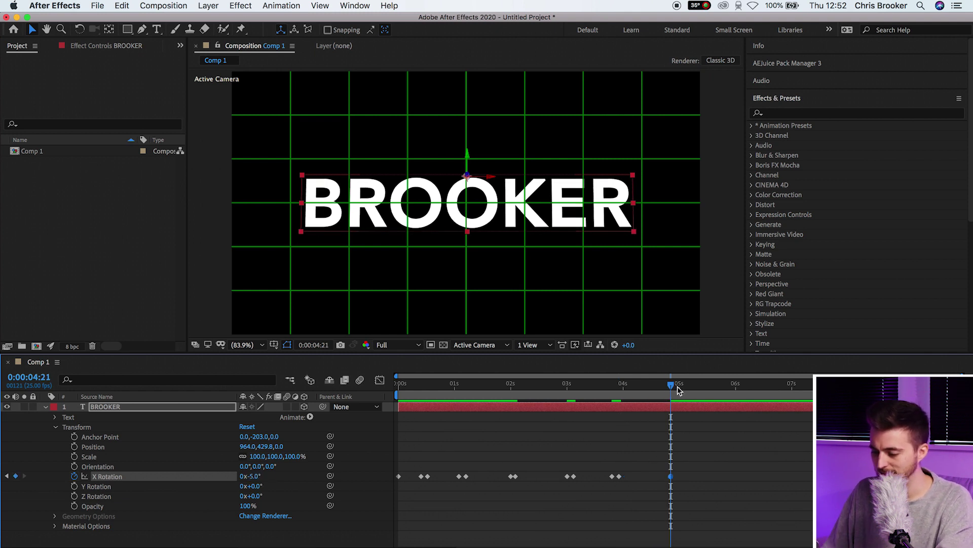
drag(676, 388, 698, 387)
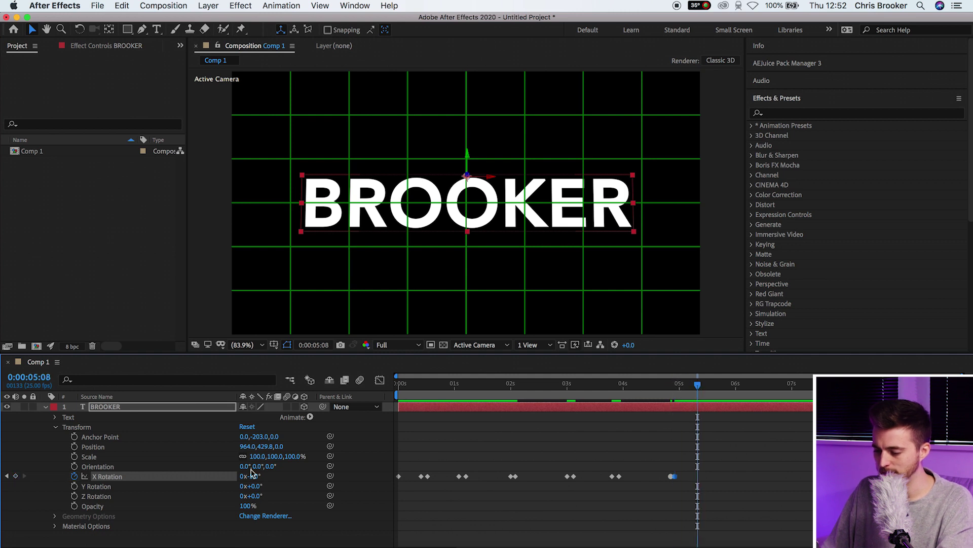
key(Return)
- Preview the damped swing, then marquee-select all BROOKER X Rotation keyframes
key(Home)
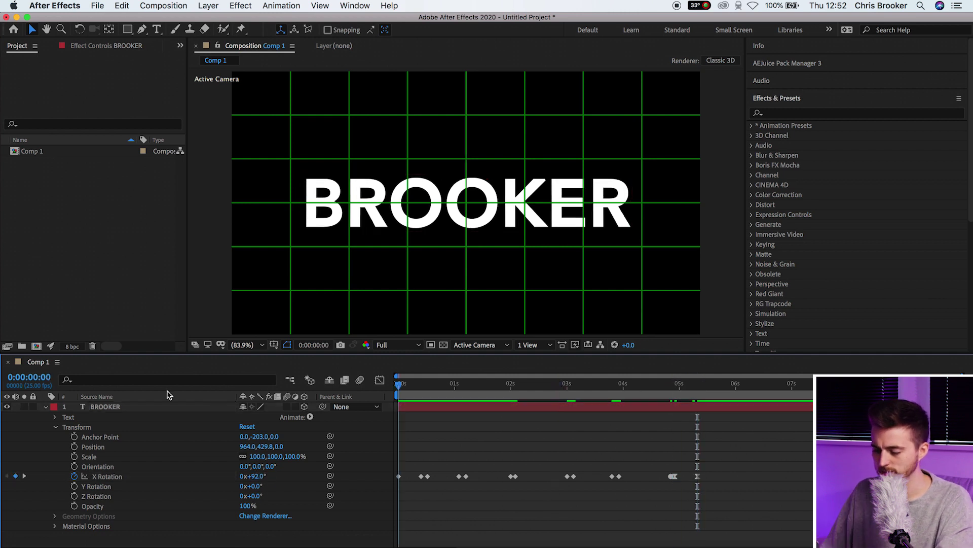
key(space)
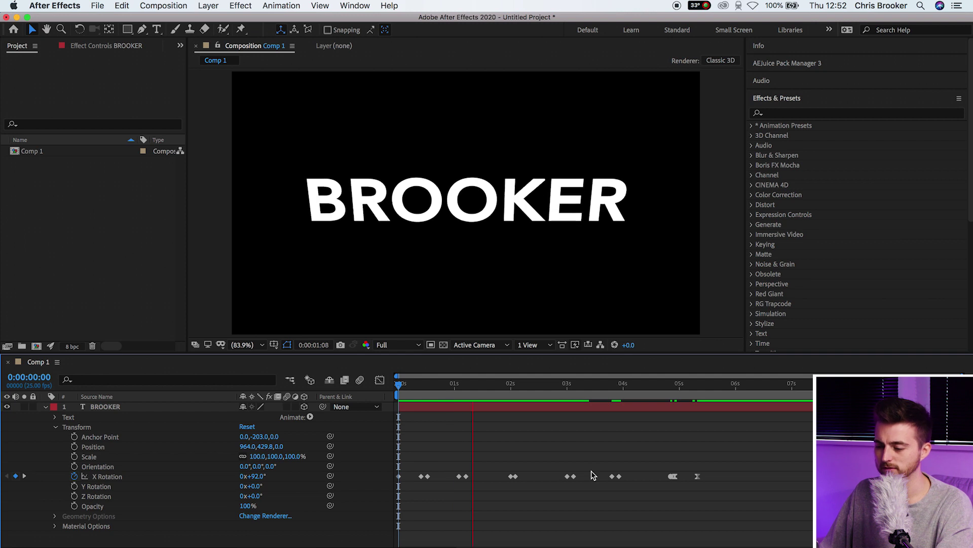
key(super+apostrophe)
key(space)
key(super+apostrophe)
key(space)
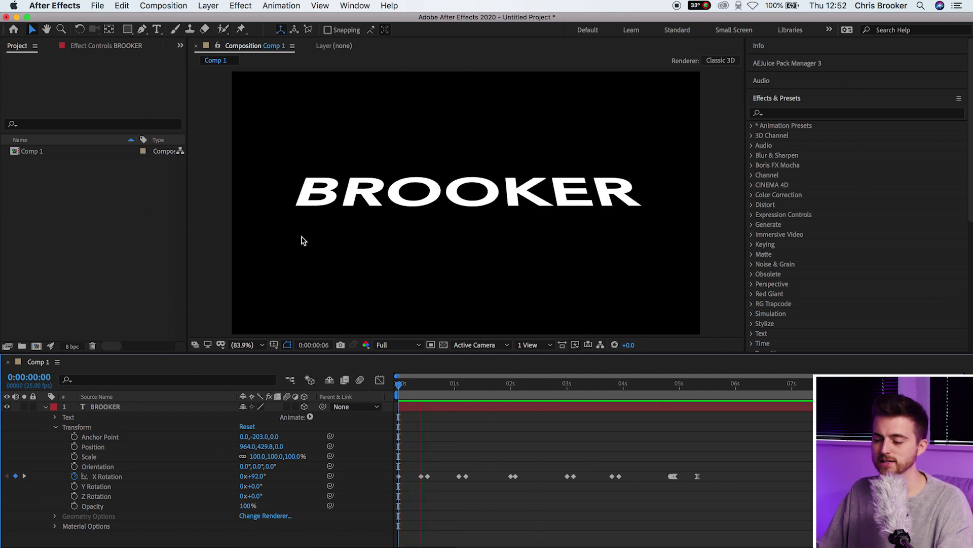
key(super+apostrophe)
key(space)
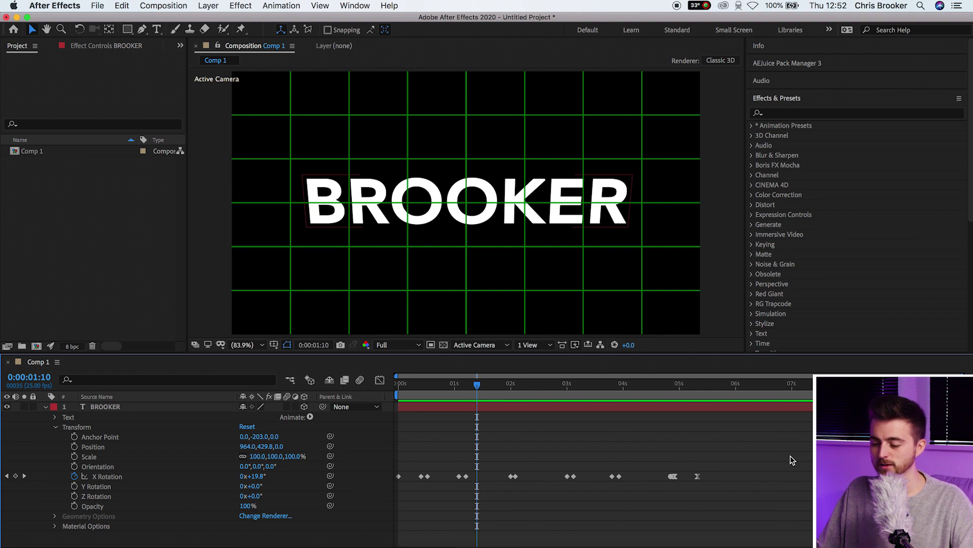
drag(784, 440, 371, 494)
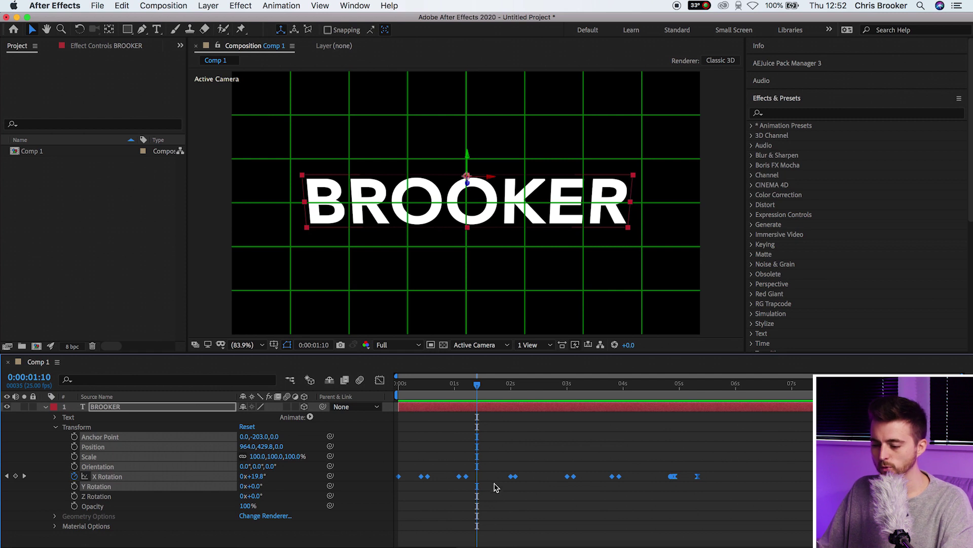
right_click(466, 476)
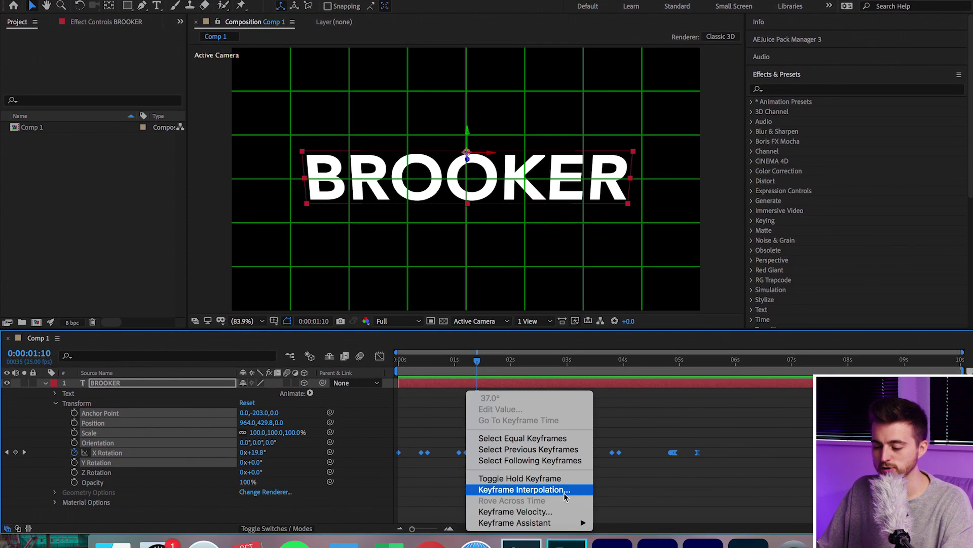
- Apply Easy Ease to all selected X Rotation keyframes and preview from the start
mouse_move(574, 518)
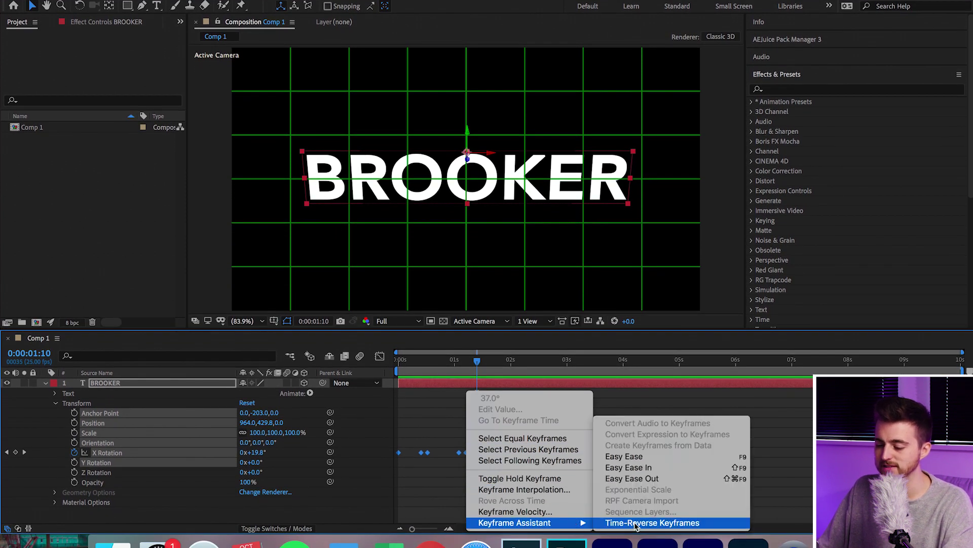
click(642, 457)
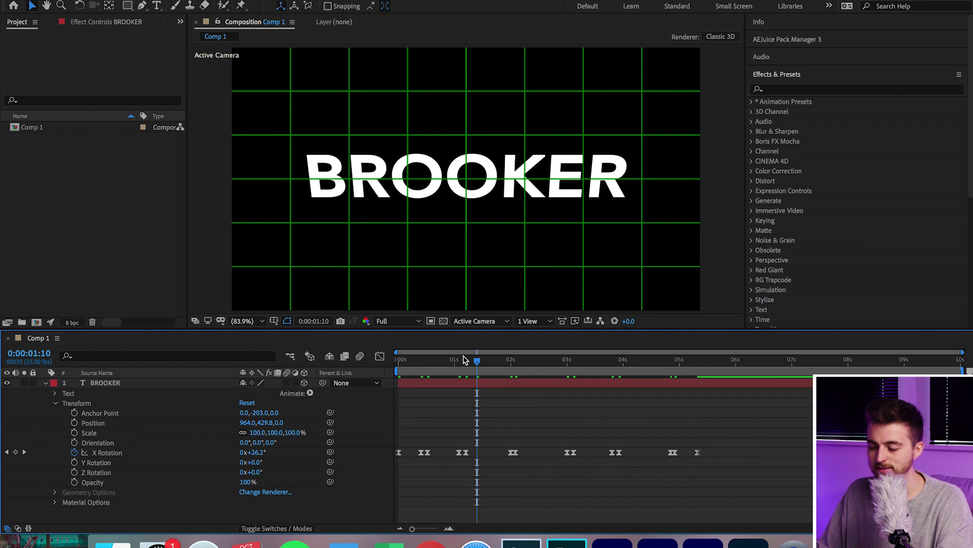
key(Home)
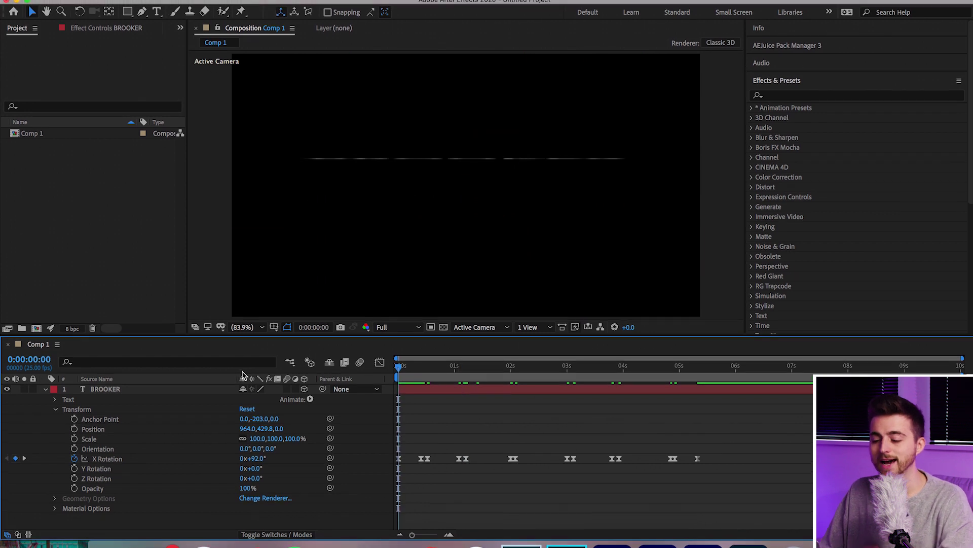
key(space)
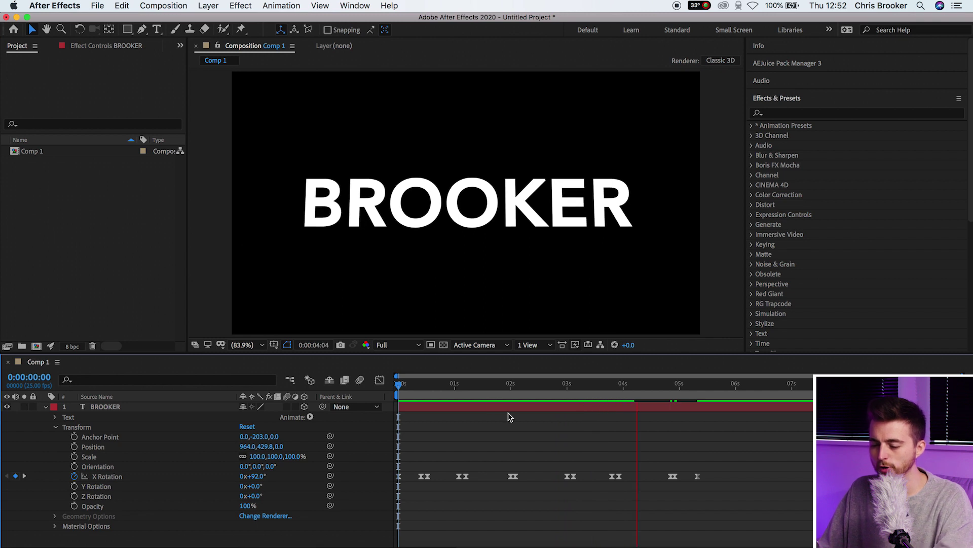
- Zoom the timeline in and move the frame-15 X Rotation keyframe to frame 13
key(super+apostrophe)
key(space)
key(space)
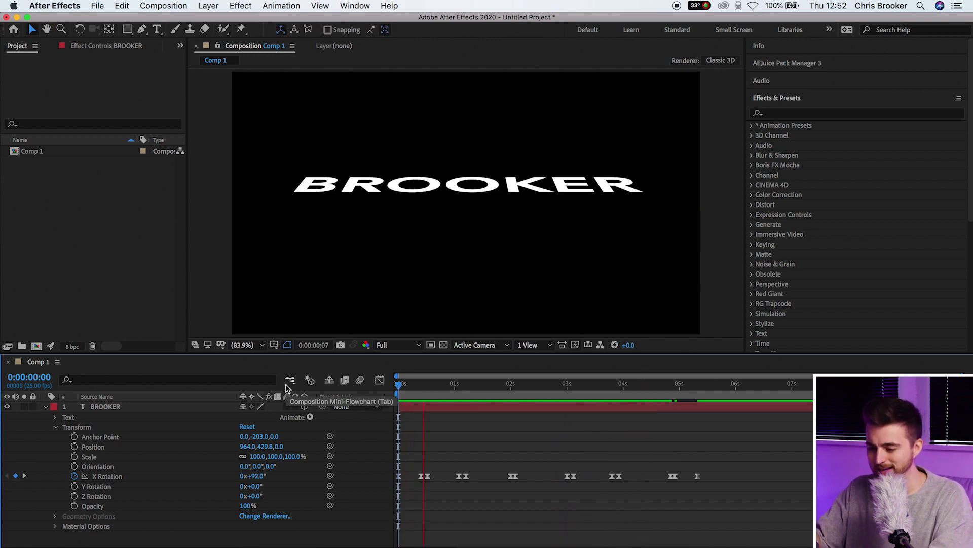
key(space)
key(equal)
key(equal)
key(equal)
key(equal)
key(Home)
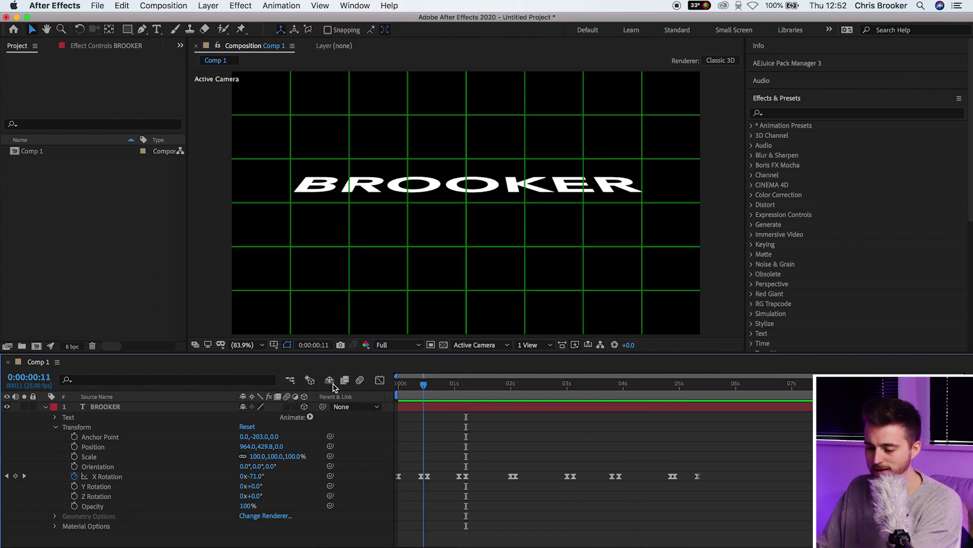
key(space)
key(space)
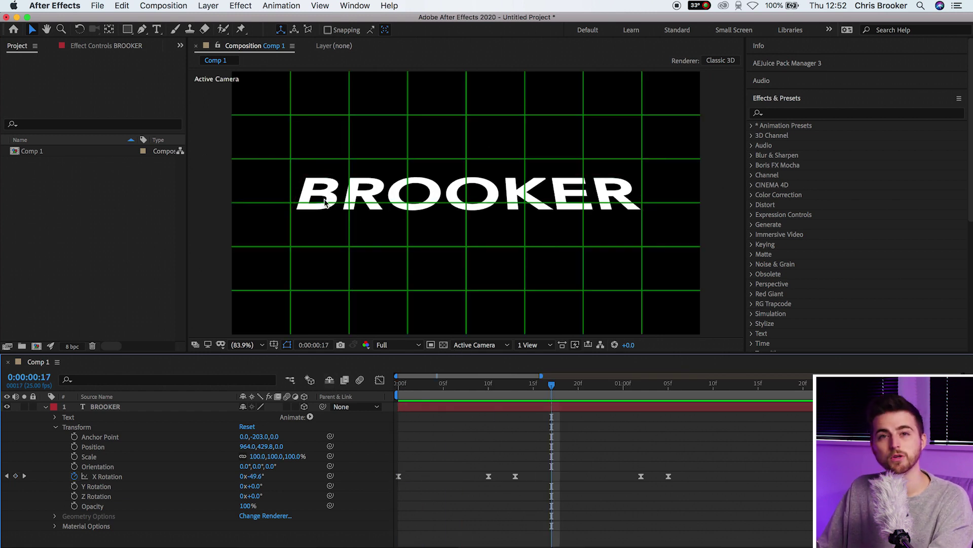
drag(516, 481, 500, 482)
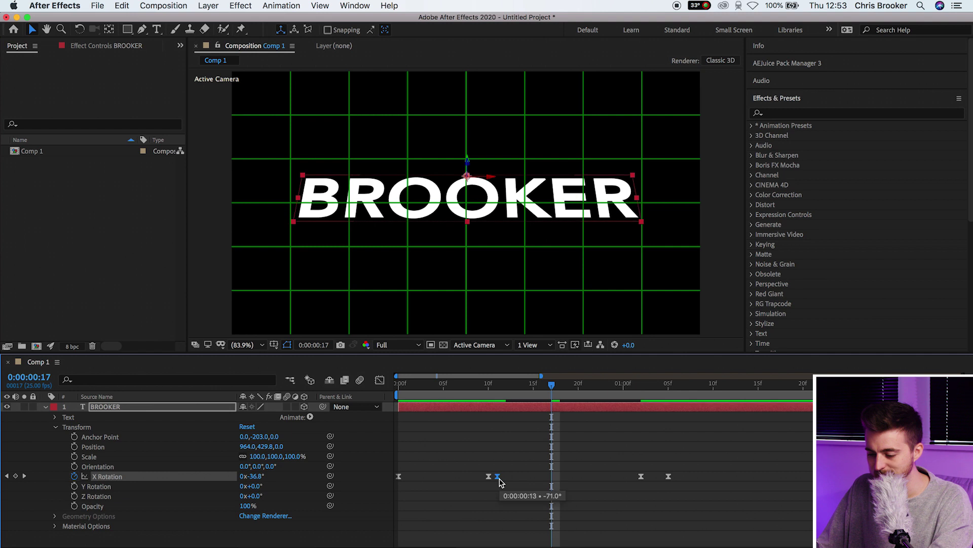
click(504, 406)
key(Home)
key(space)
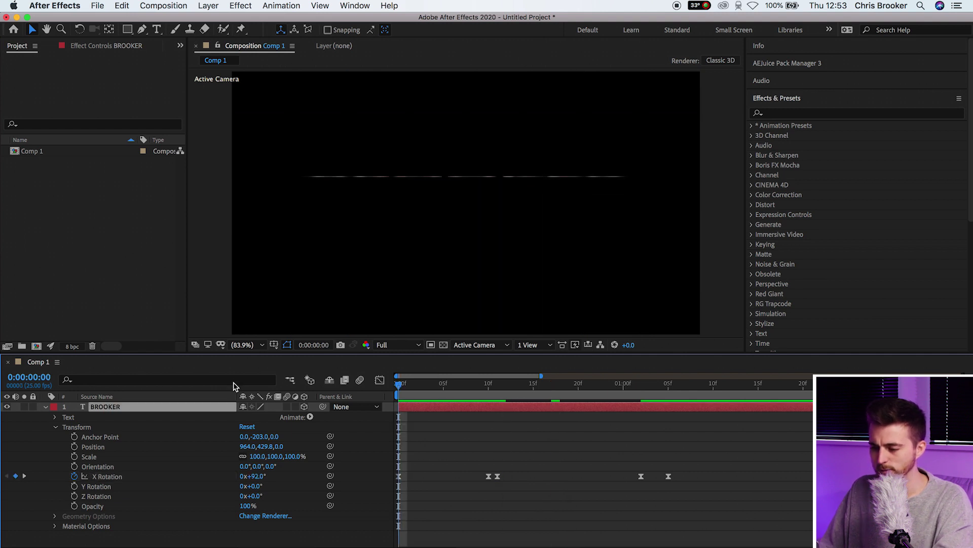
key(space)
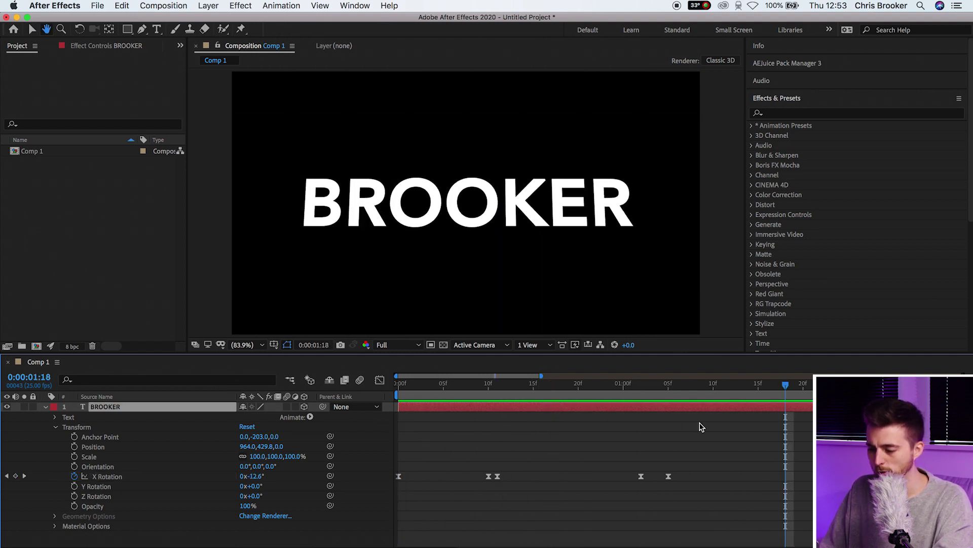
- Shift the last X Rotation keyframe slightly earlier and replay the swing
drag(663, 479, 654, 479)
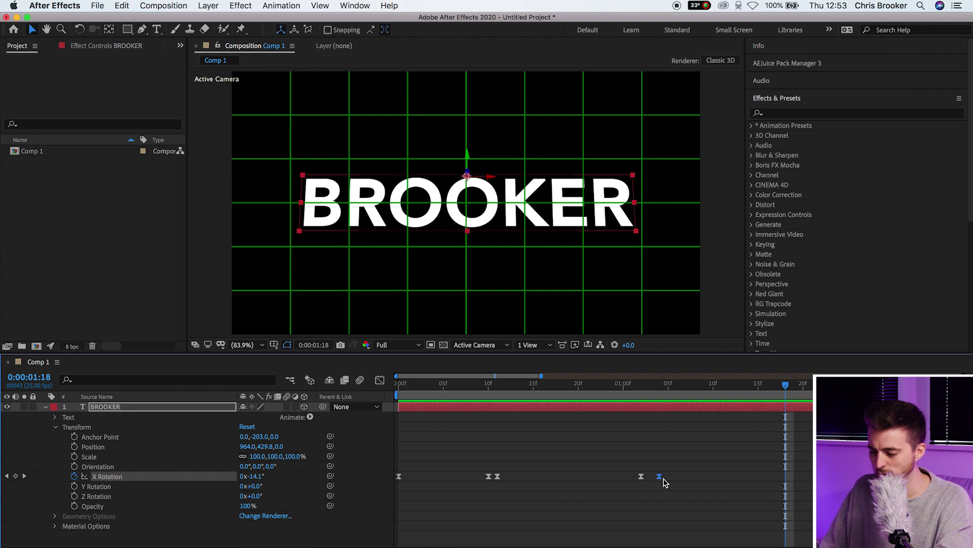
key(Home)
key(space)
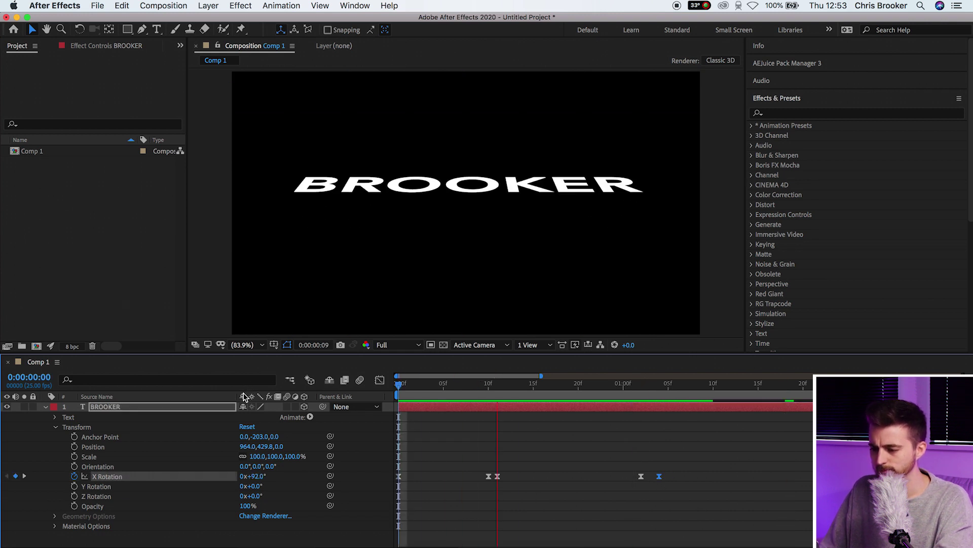
key(semicolon)
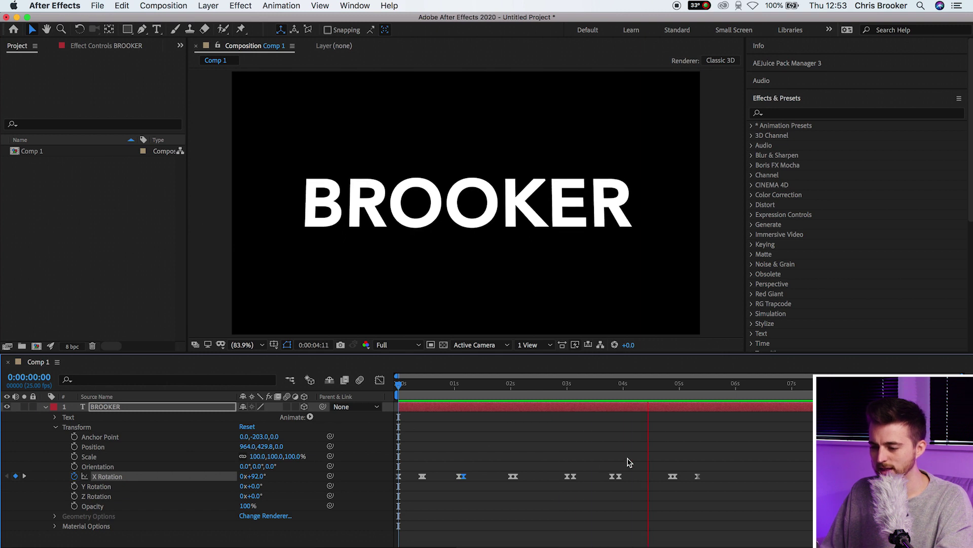
key(space)
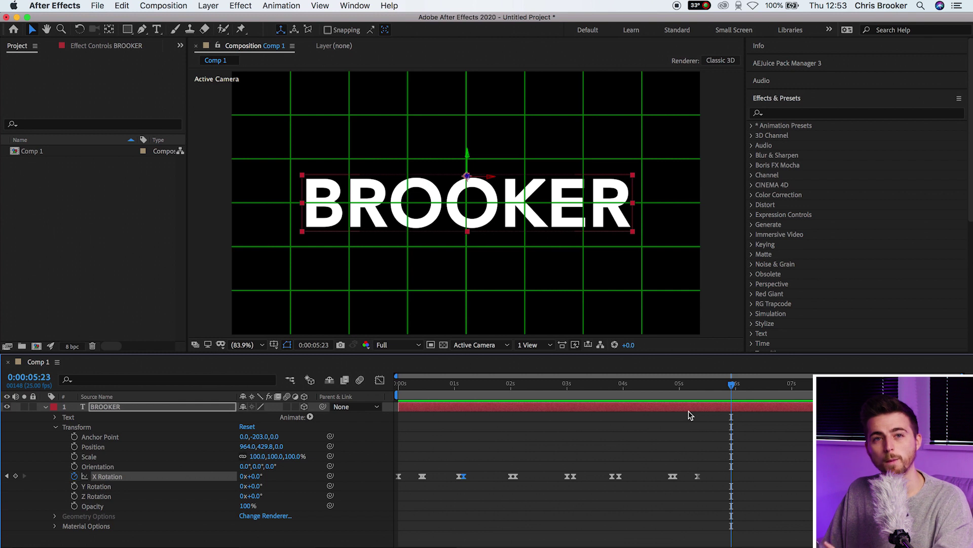
- Collapse the BROOKER layer and turn on its Motion Blur switch
click(45, 408)
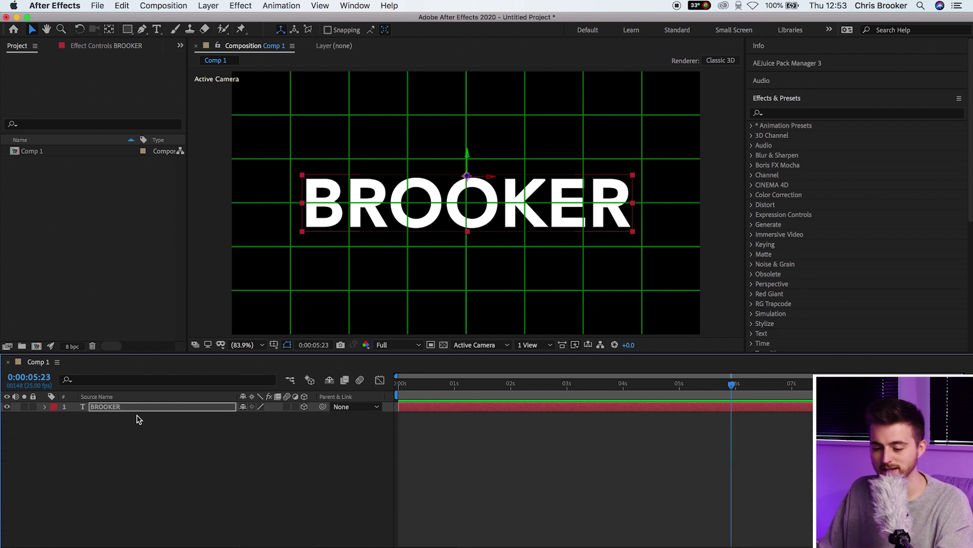
click(109, 412)
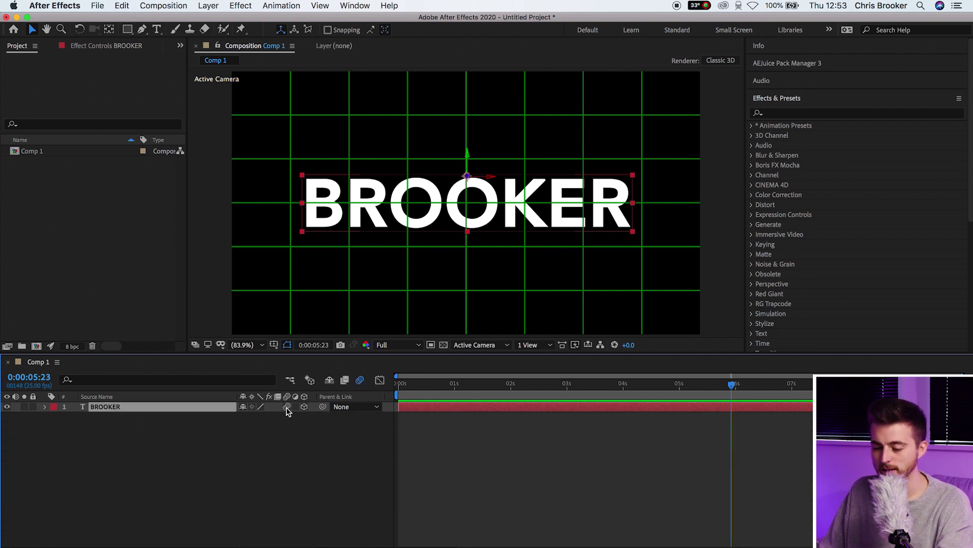
click(287, 407)
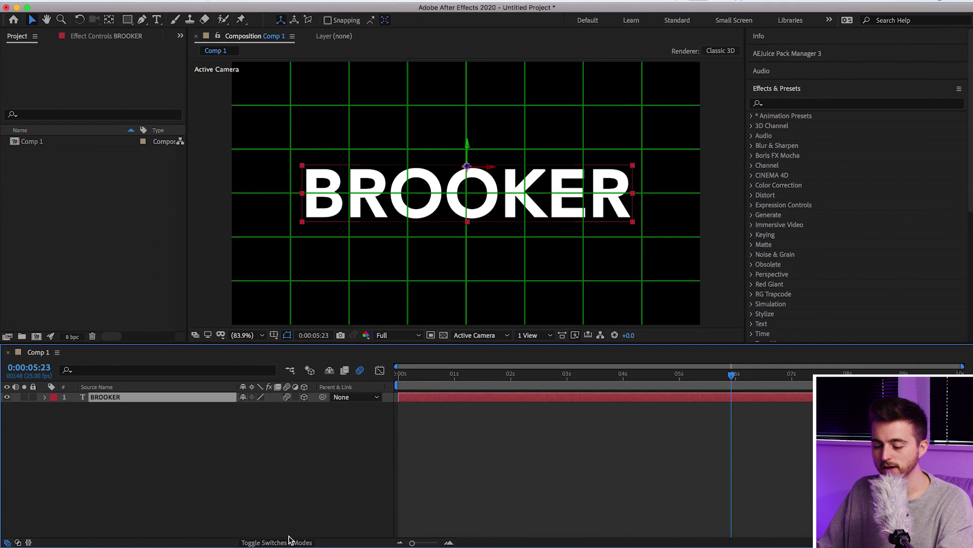
- Enable composition motion blur for Comp 1 and scrub the timeline to check the blur
click(282, 536)
click(282, 536)
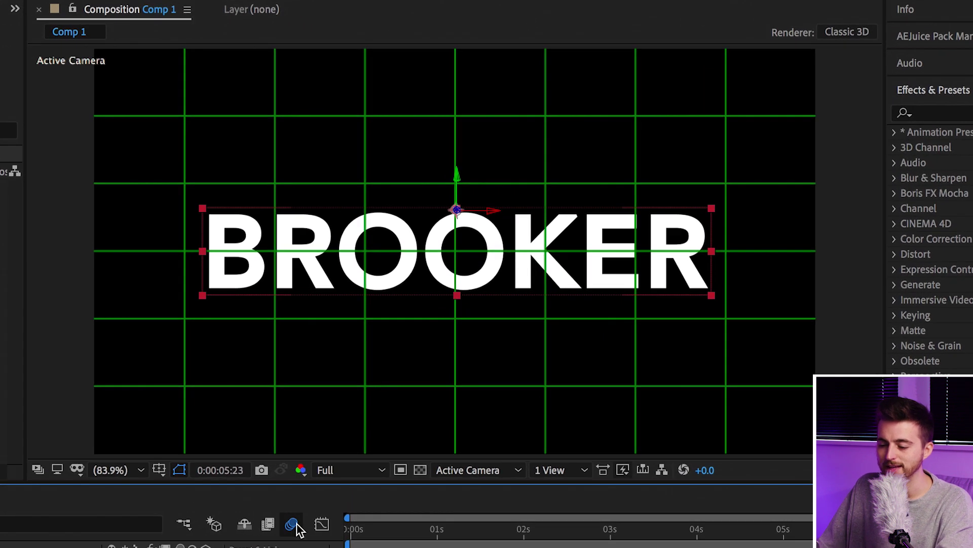
click(292, 524)
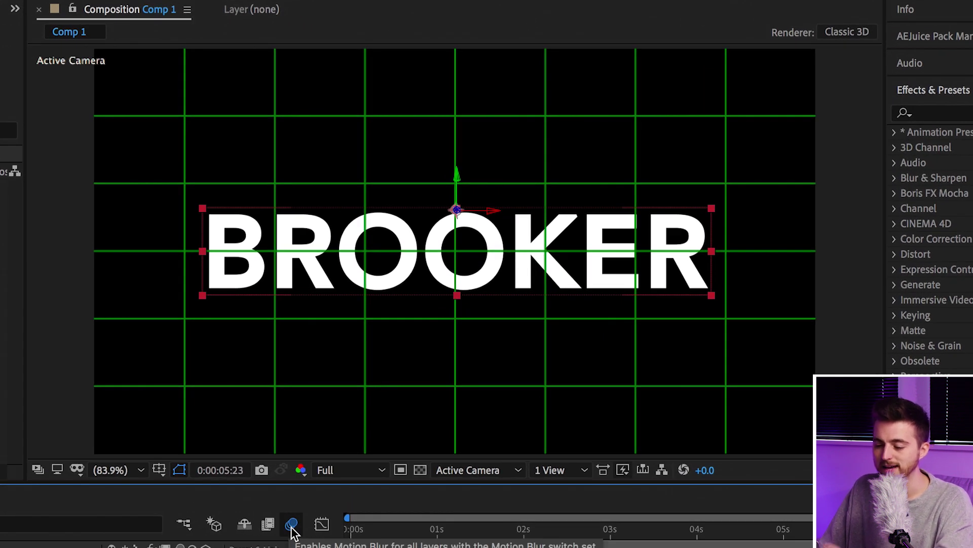
click(292, 526)
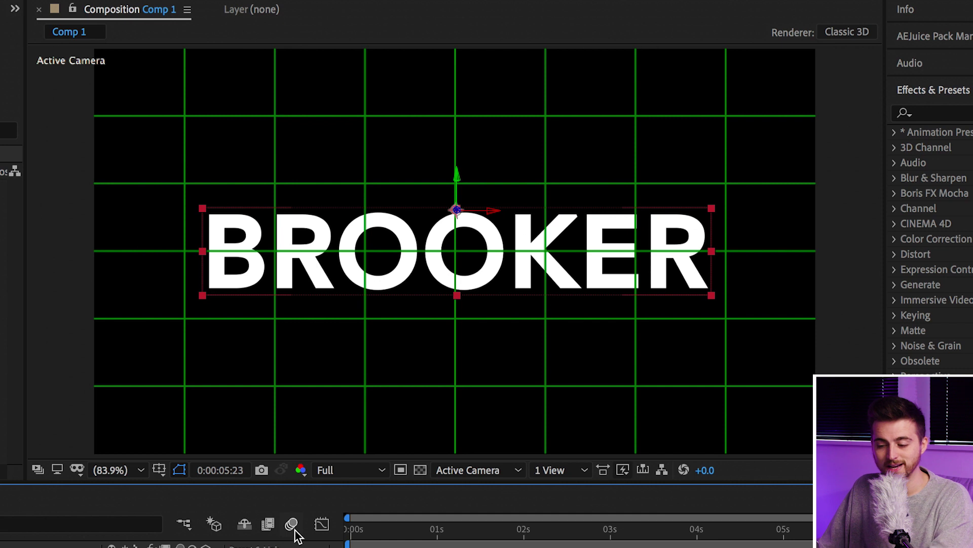
drag(504, 538, 272, 539)
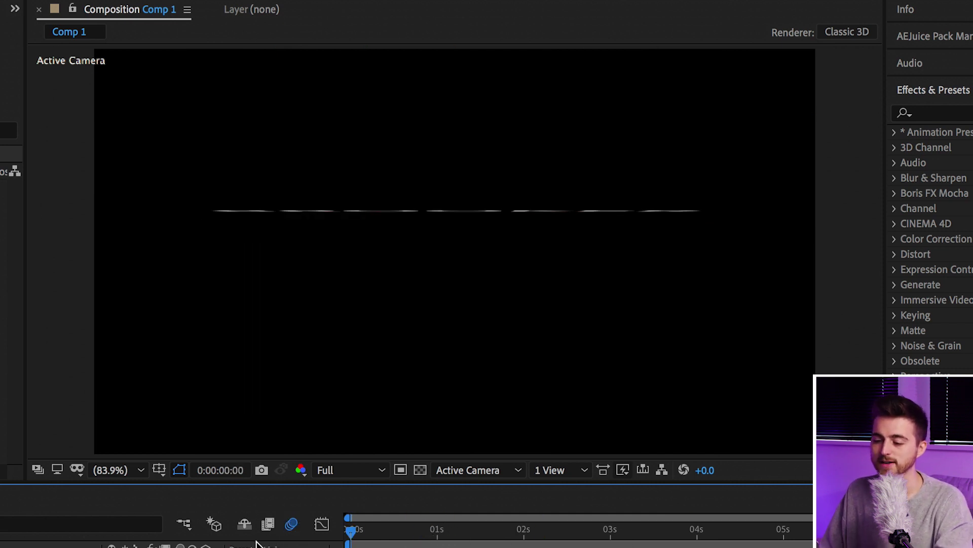
- Play Comp 1 from the start to review BROOKER's motion-blurred fold-down swing
key(space)
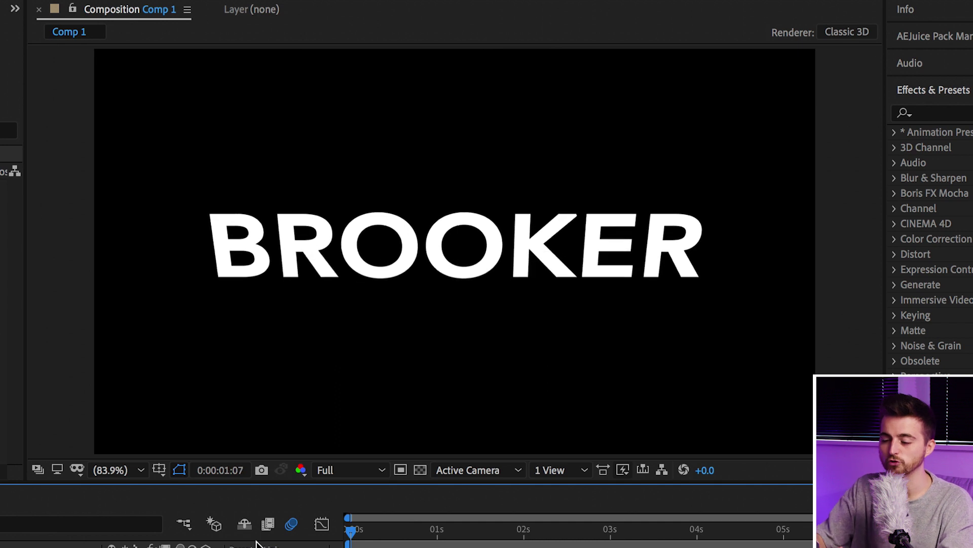